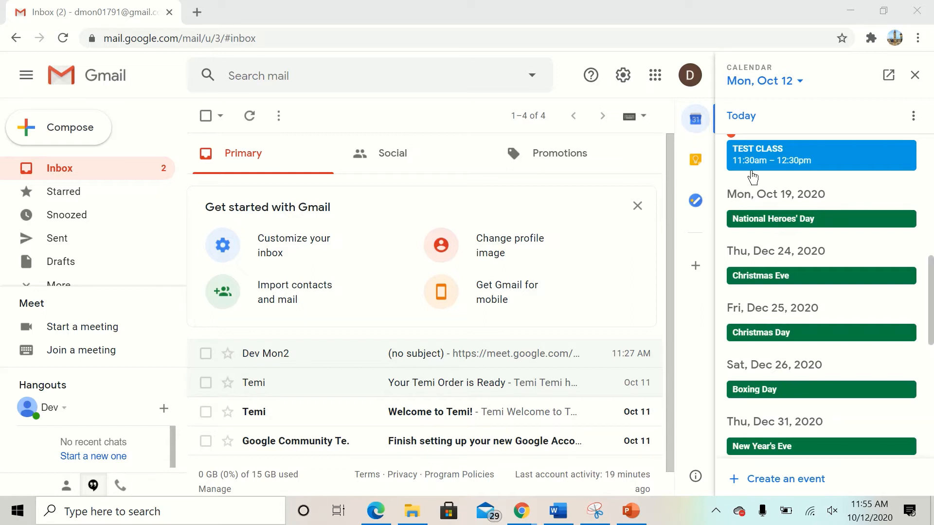
Join the TEST CLASS Google Meet call from its calendar event with the microphone and camera turned off
left_click(759, 161)
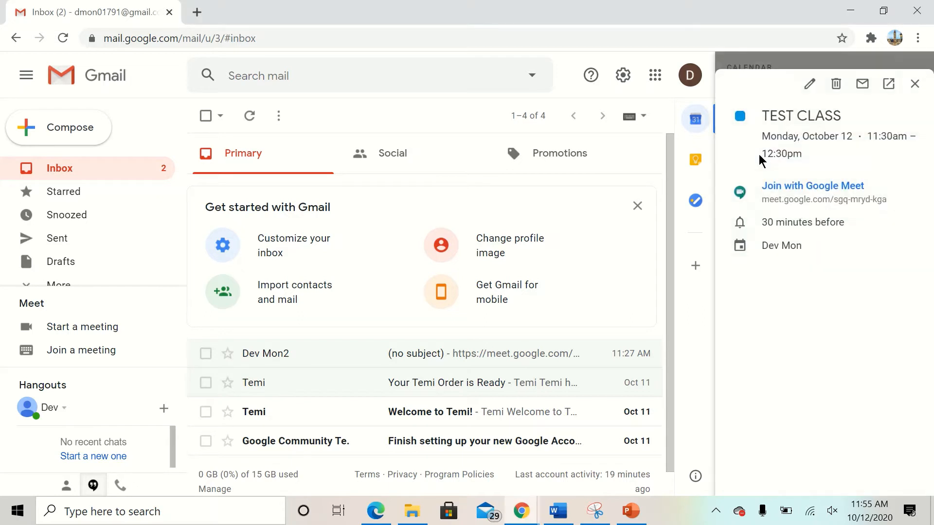
left_click(803, 186)
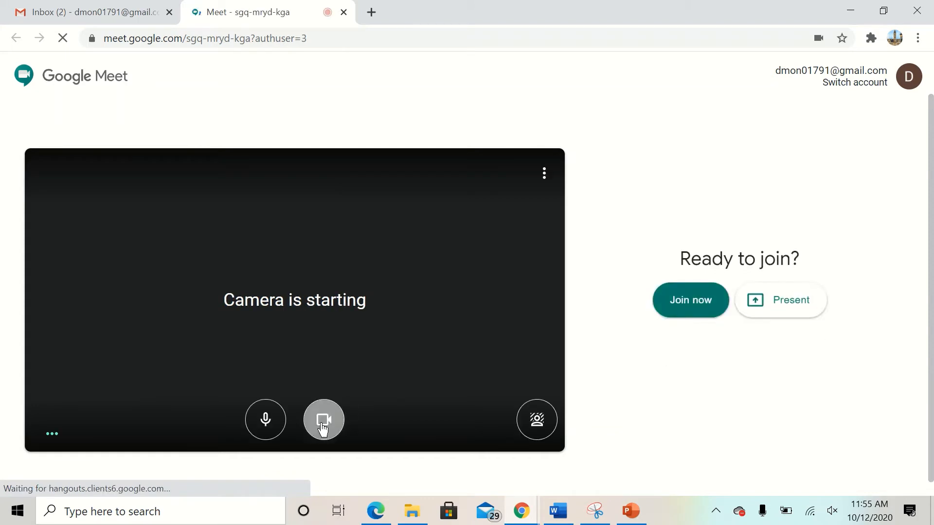
left_click(265, 422)
left_click(317, 431)
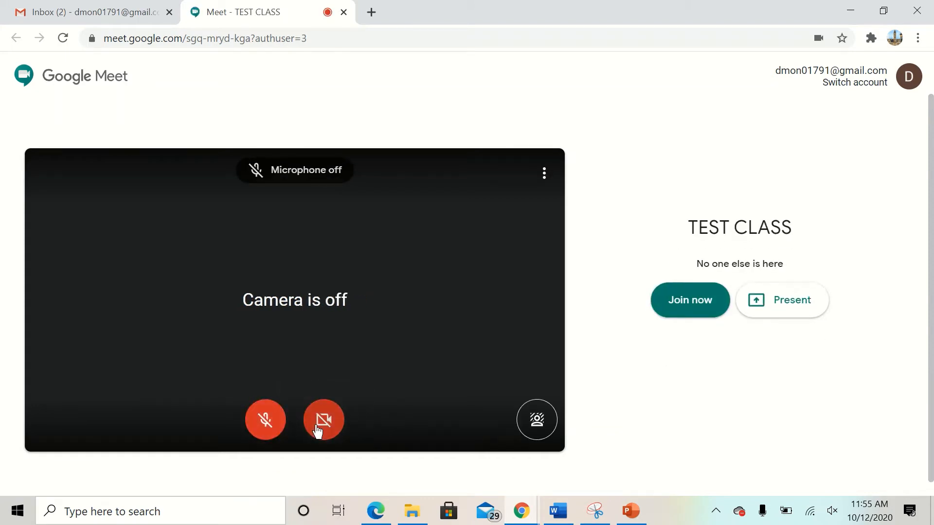
left_click(680, 315)
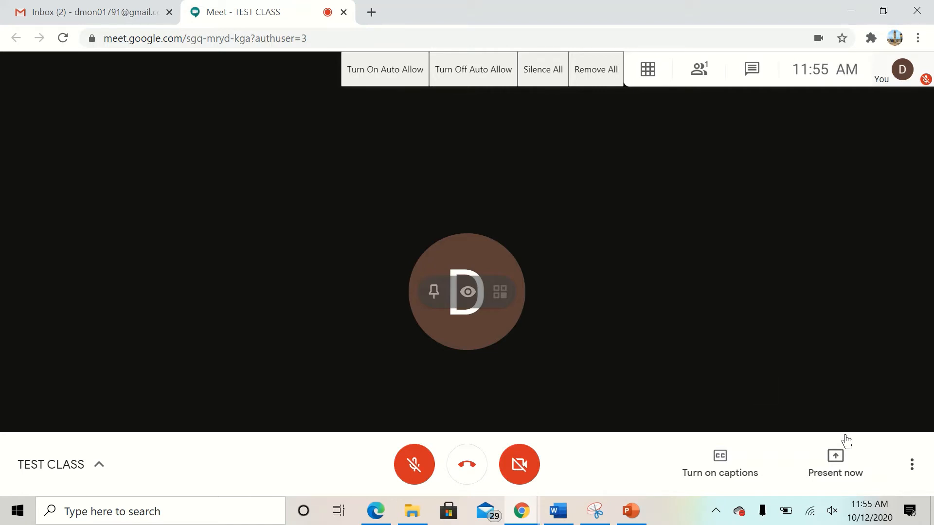
Start a new Jamboard whiteboard from the TEST CLASS meeting and minimize its window
left_click(911, 471)
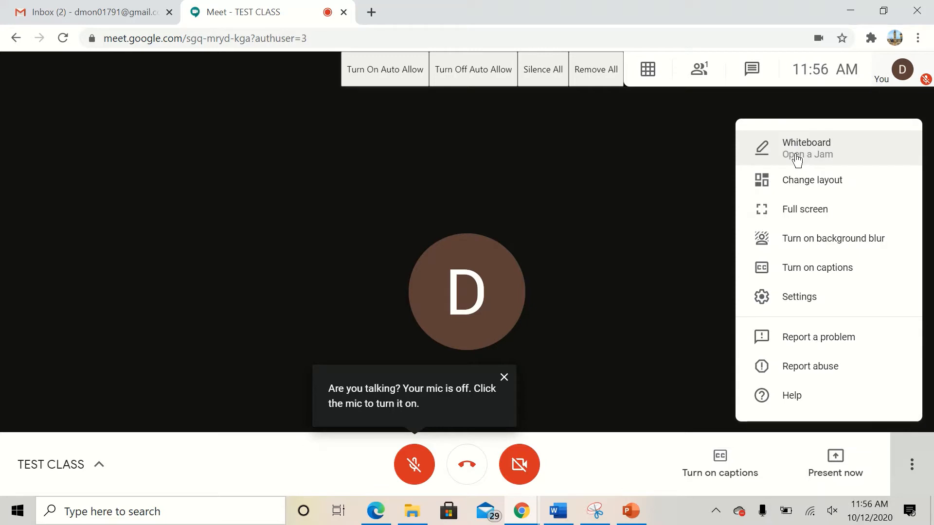
left_click(819, 160)
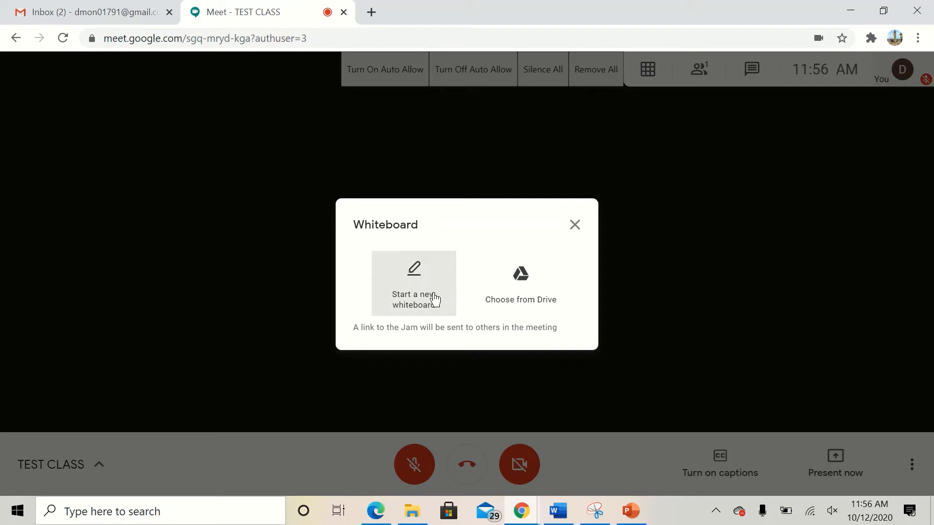
left_click(414, 292)
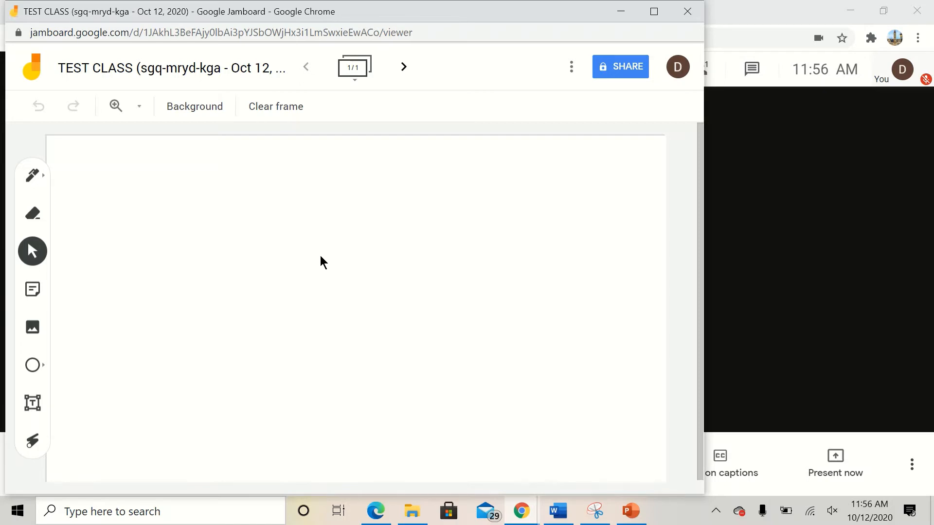
left_click(620, 12)
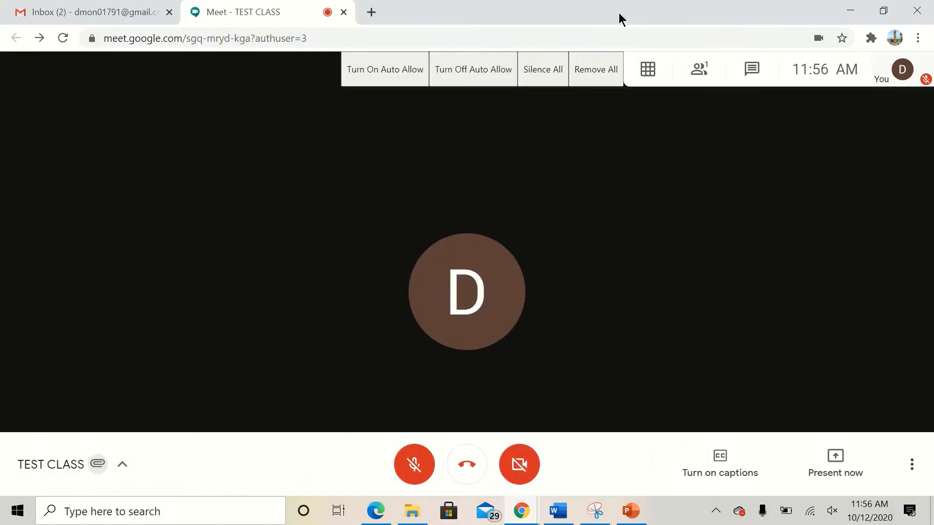
Present the TEST CLASS Jamboard as a Chrome tab in the meeting, with audio sharing enabled
left_click(833, 466)
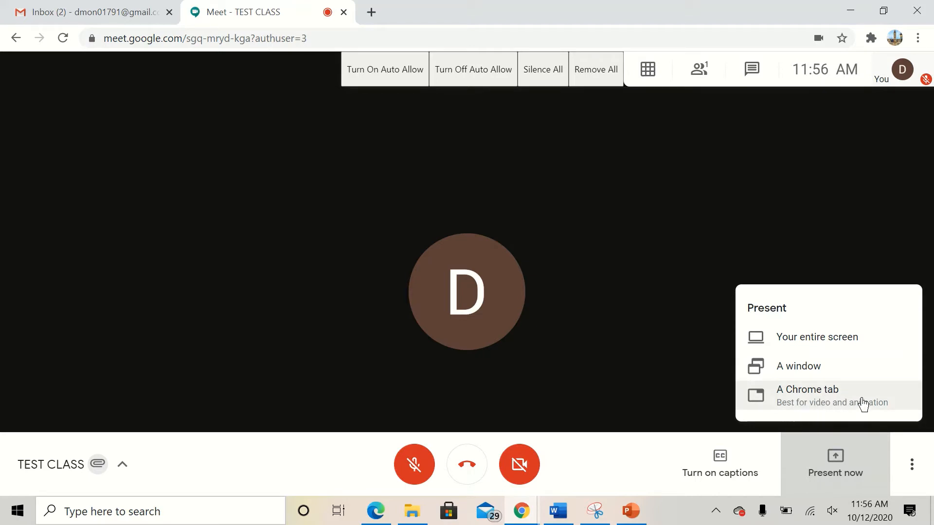
left_click(823, 395)
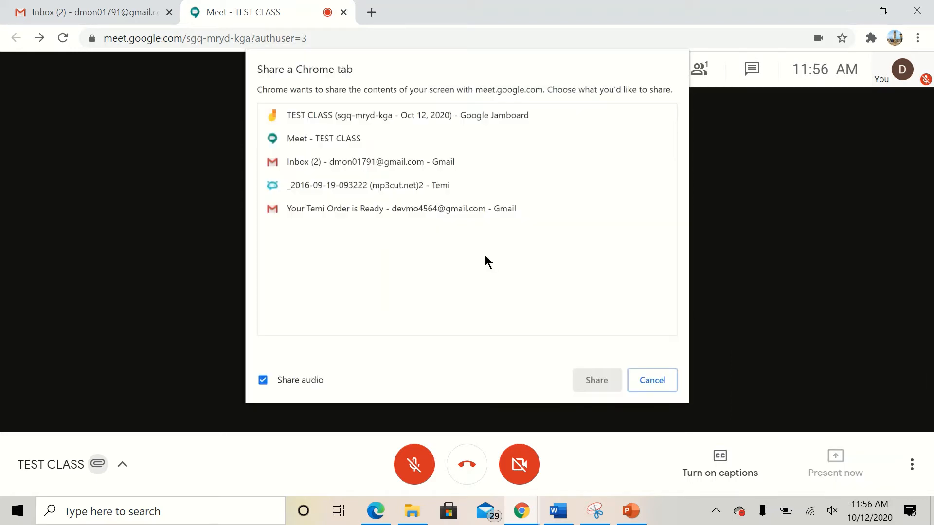
left_click(300, 119)
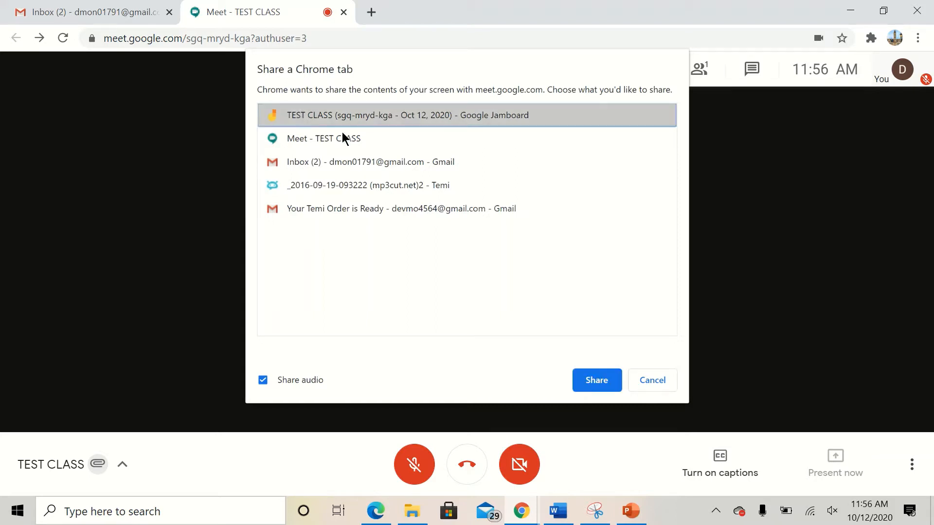
left_click(590, 382)
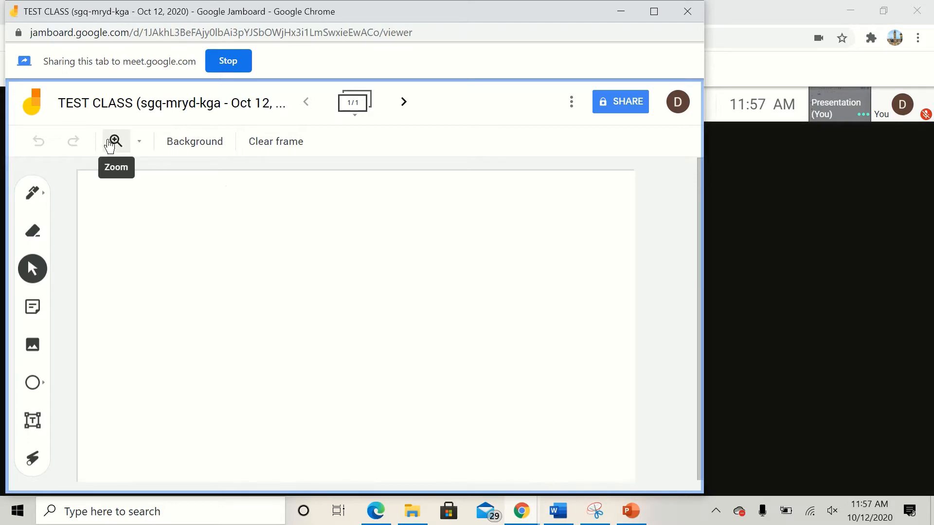
Draw freehand pen strokes on the upper part of the blank whiteboard, and clear the frame
left_click(112, 145)
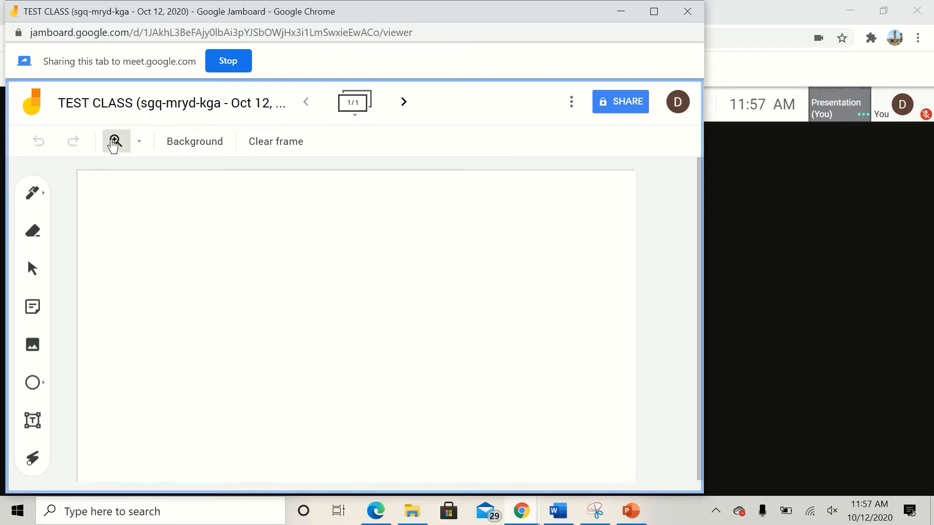
left_click(140, 141)
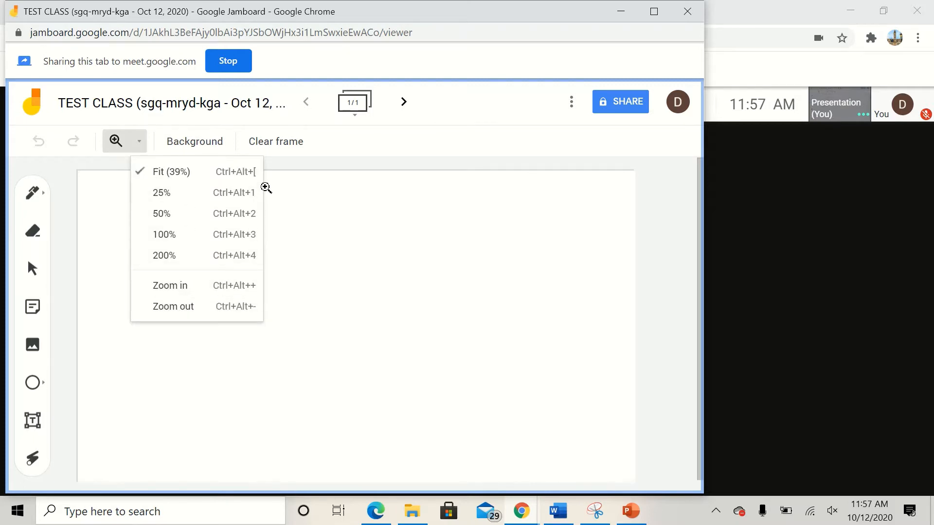
left_click(279, 186)
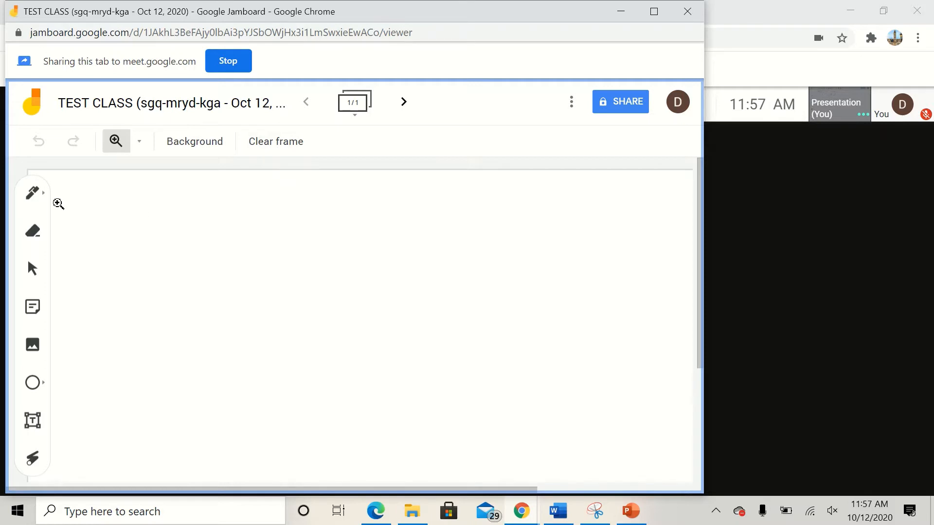
left_click(32, 193)
mouse_move(196, 226)
left_mouse_down()
mouse_move(271, 192)
mouse_move(290, 301)
left_mouse_up()
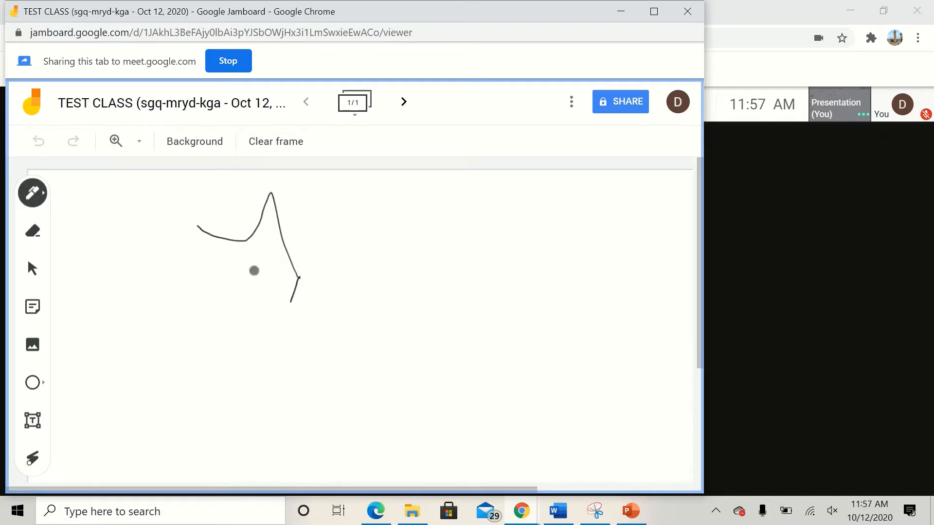
left_click_drag(254, 271, 301, 289)
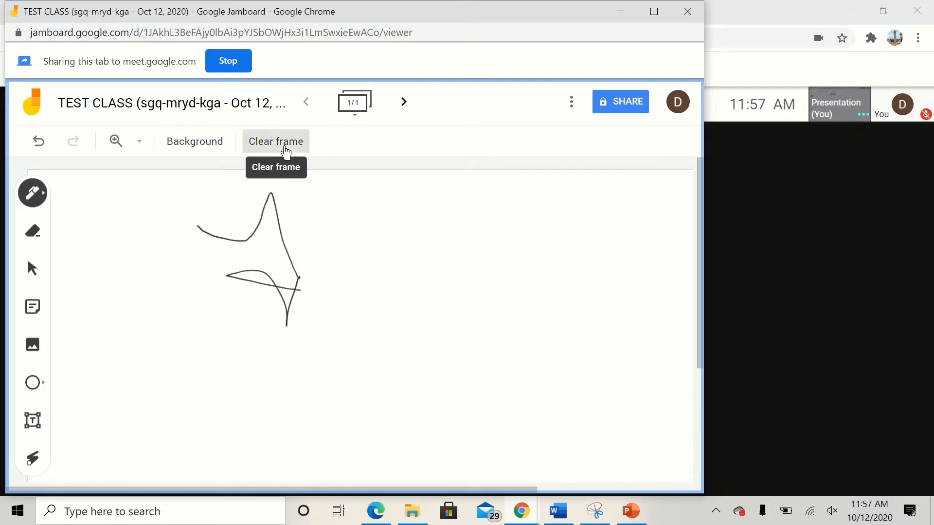
left_click(286, 150)
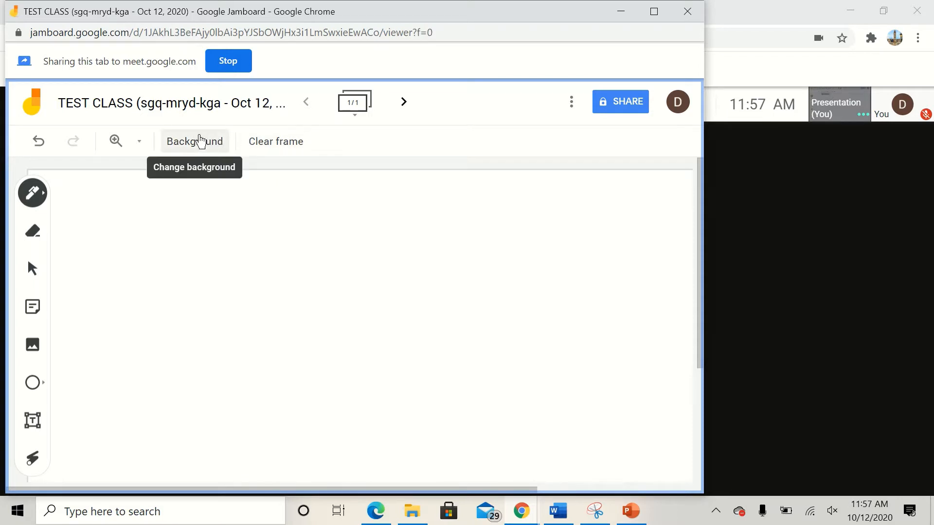
Try the black background on the whiteboard frame, followed by the dark blue one
left_click(199, 141)
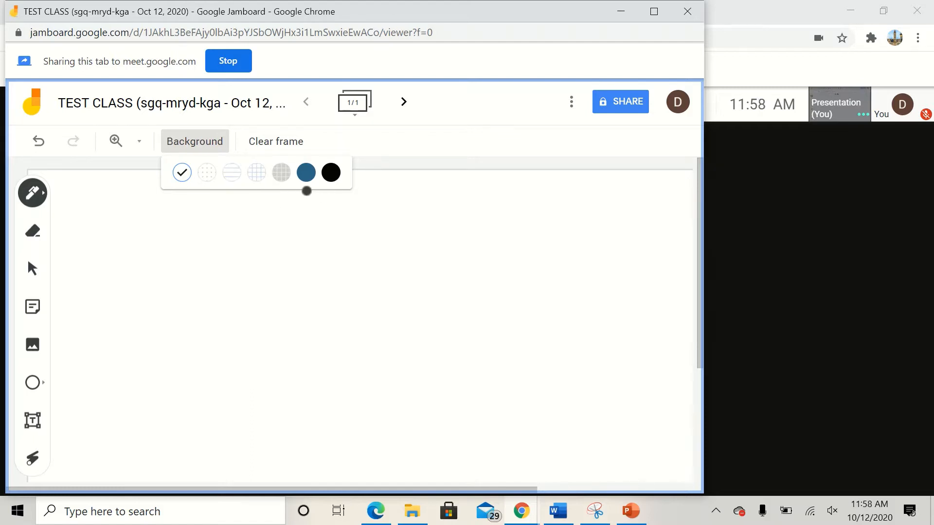
left_click(330, 172)
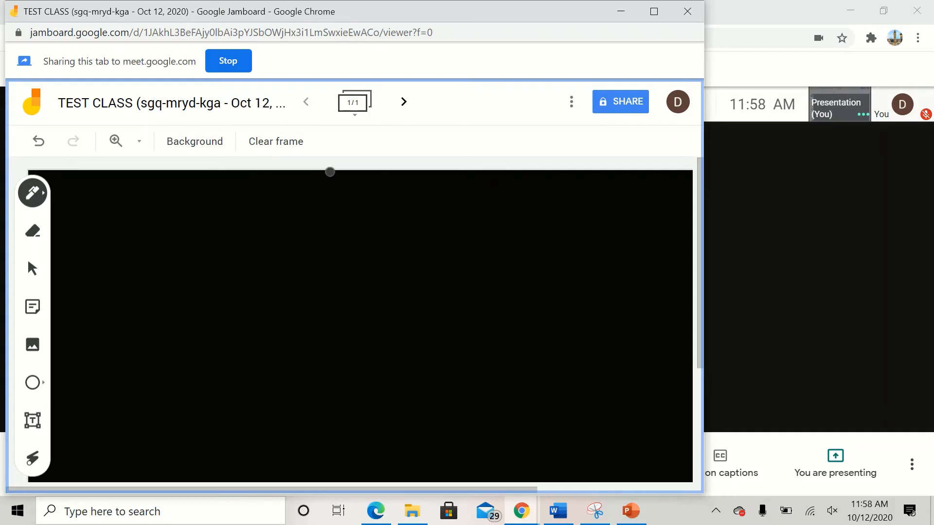
left_click(221, 146)
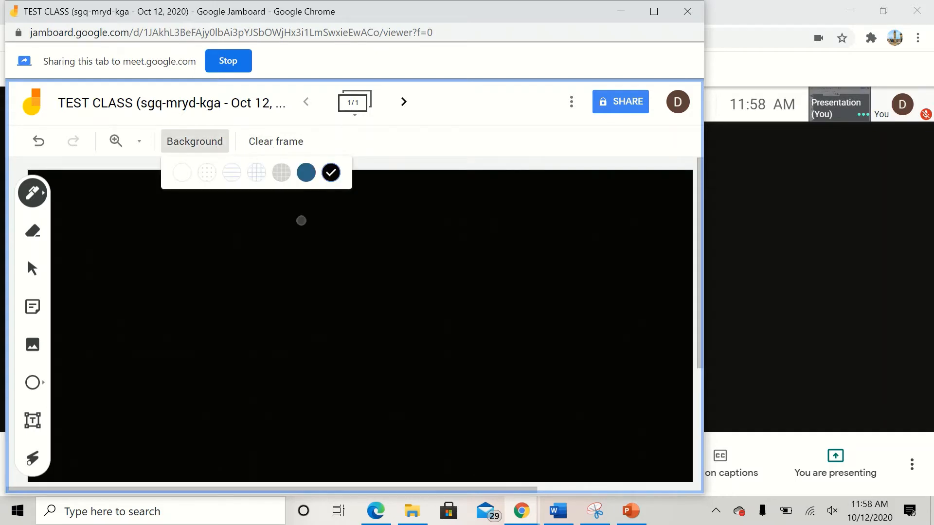
left_click(306, 172)
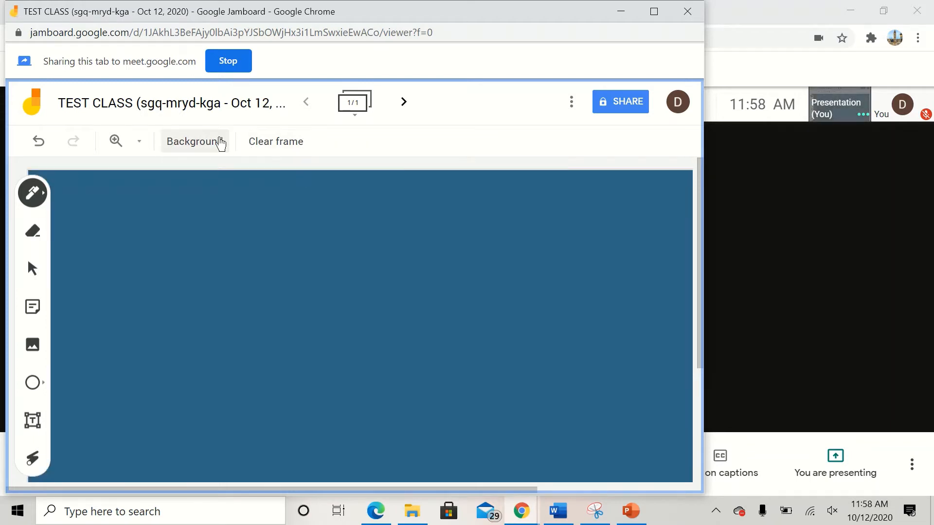
Try the gray grid background on the whiteboard frame, followed by the white graph-paper one
left_click(222, 142)
left_click(281, 175)
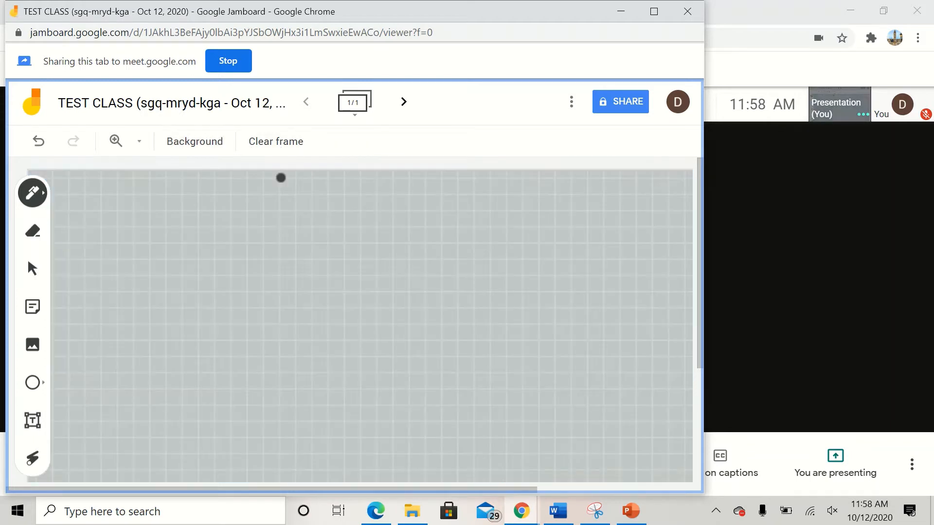
left_click(208, 142)
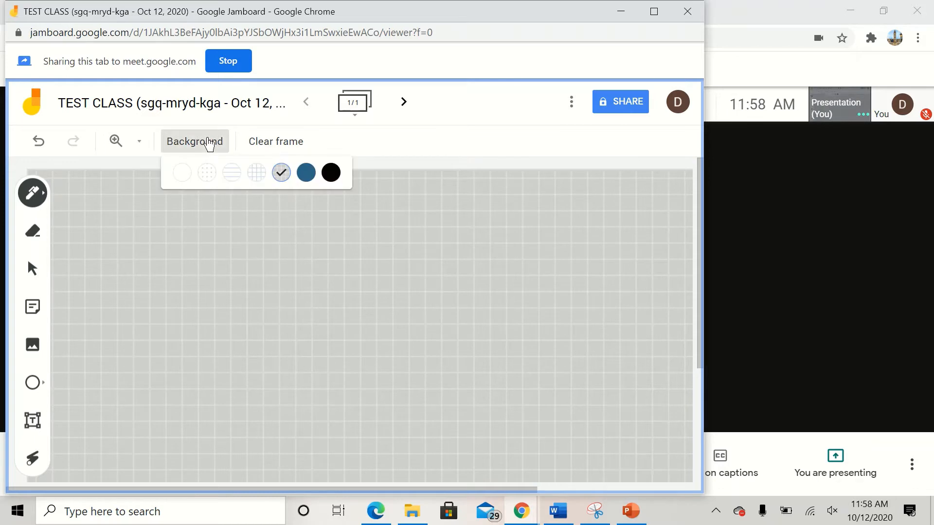
left_click(256, 173)
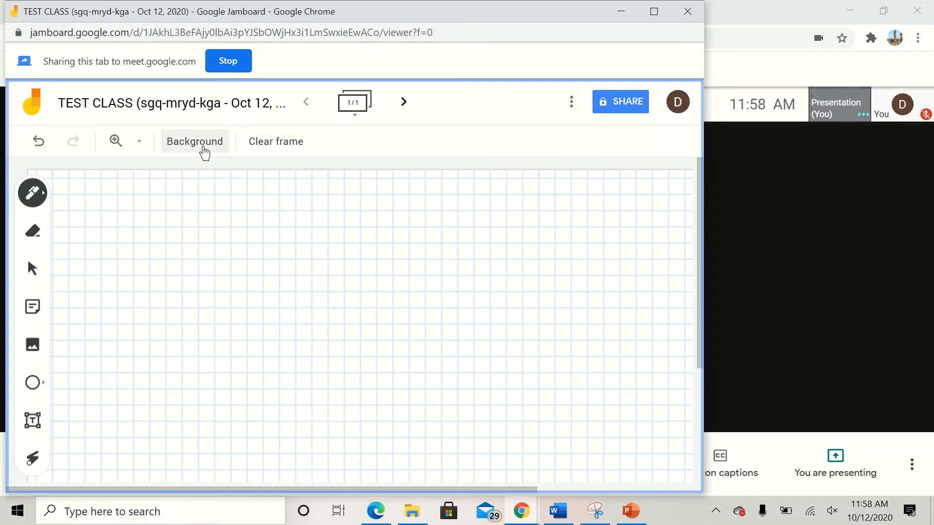
Set the whiteboard background to ruled lines and handwrite a "4" and a dash on it with the pen
left_click(204, 150)
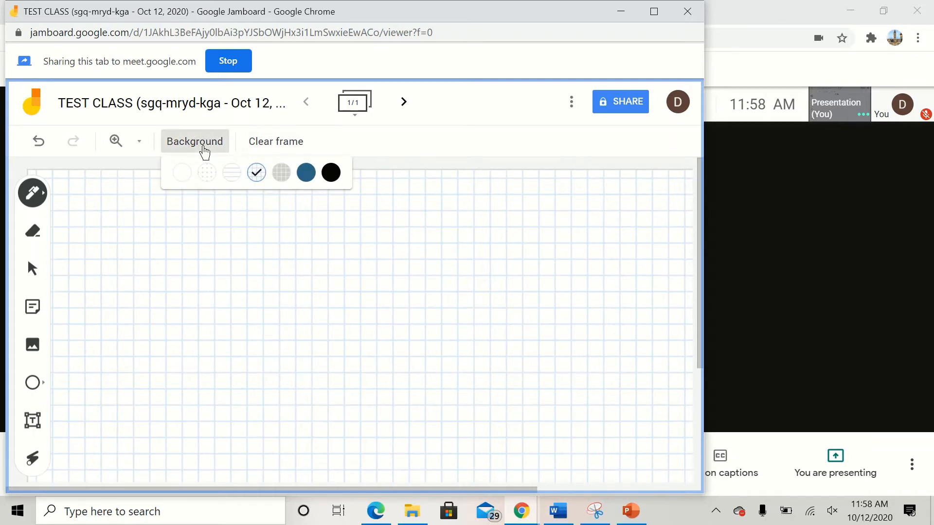
left_click(232, 175)
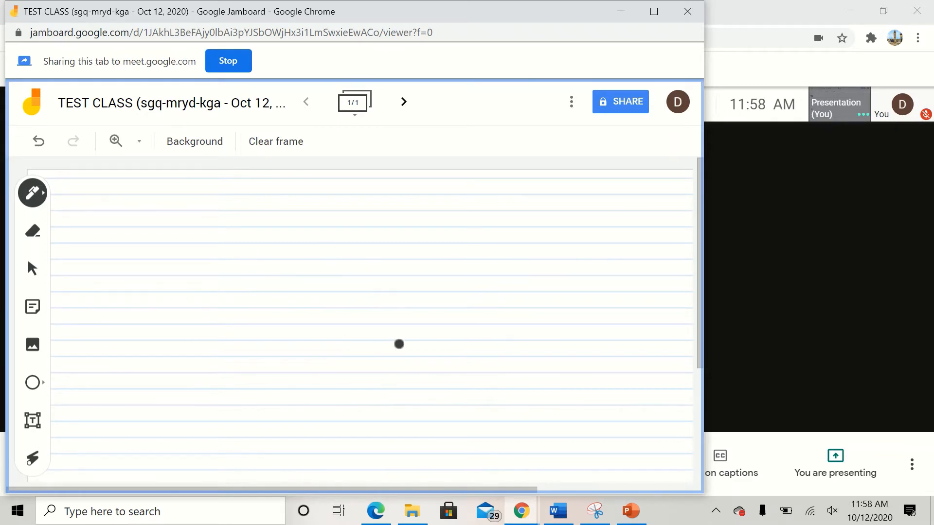
mouse_move(191, 251)
left_mouse_down()
mouse_move(199, 264)
mouse_move(226, 253)
left_mouse_up()
left_click_drag(241, 251, 242, 256)
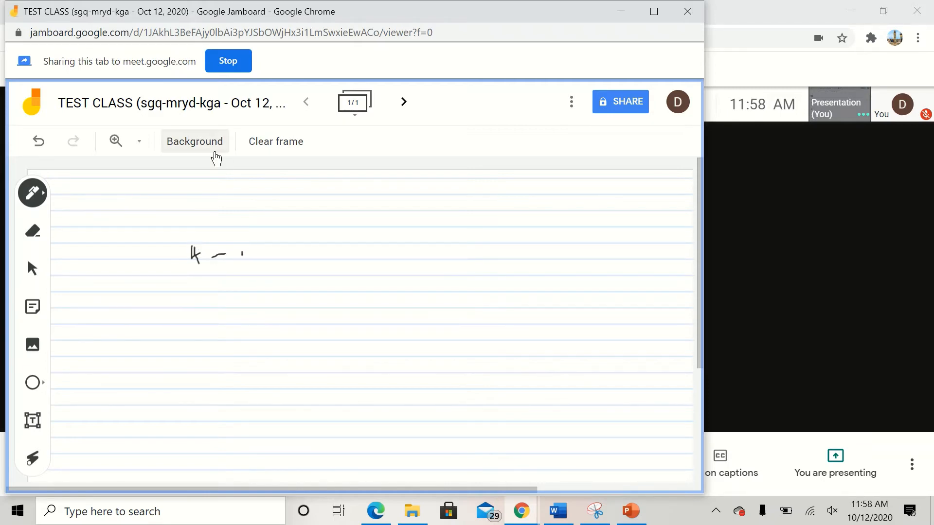
Switch the whiteboard background to the dotted pattern and clear the handwriting from the frame
left_click(201, 148)
left_click(206, 172)
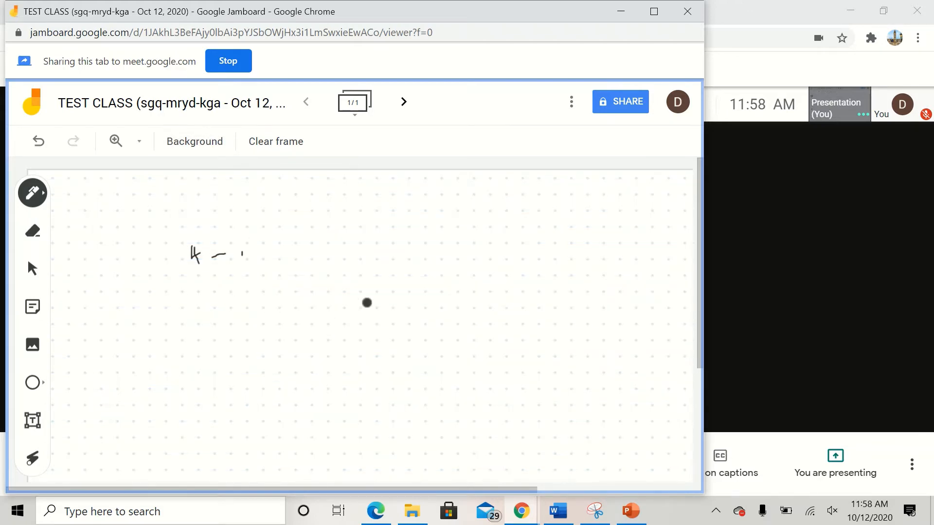
left_click(281, 146)
Set the whiteboard background to plain white, try the gray grid once more, and return to plain white
left_click(185, 141)
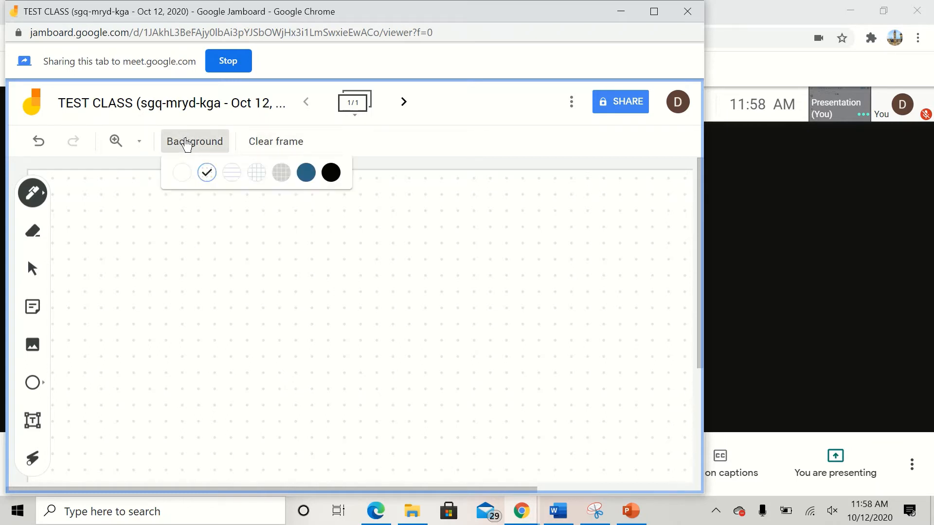
left_click(186, 174)
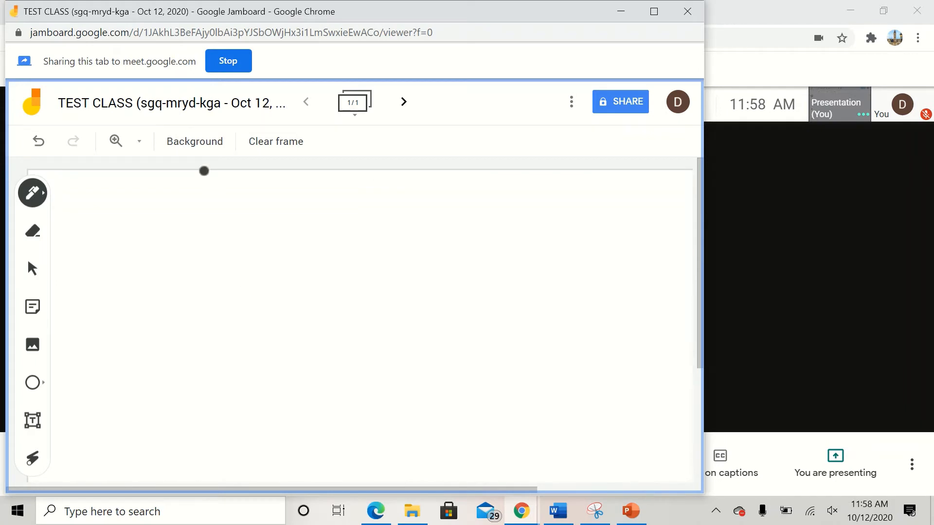
left_click(202, 150)
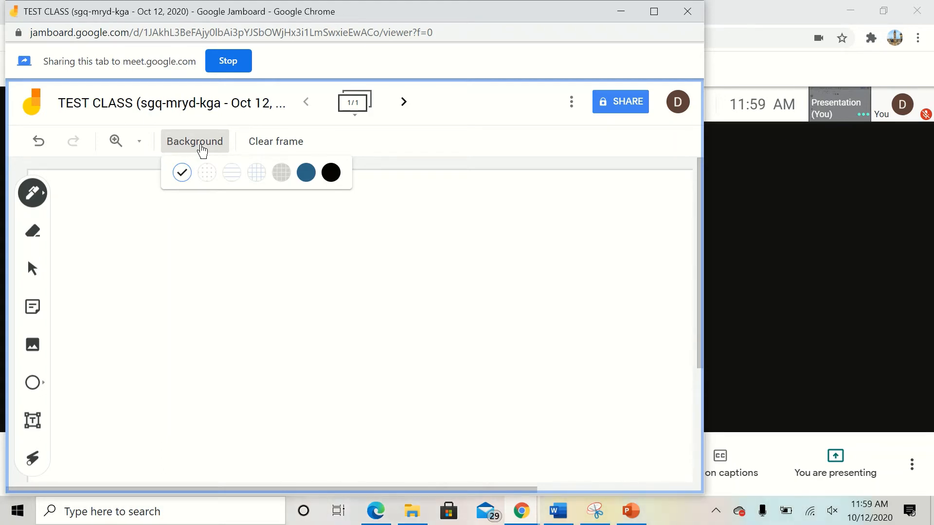
left_click(279, 171)
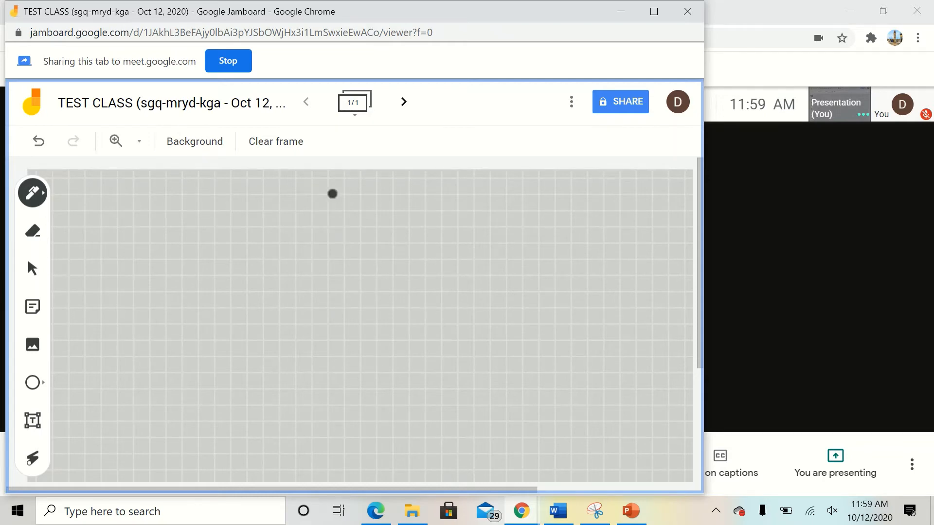
left_click(177, 142)
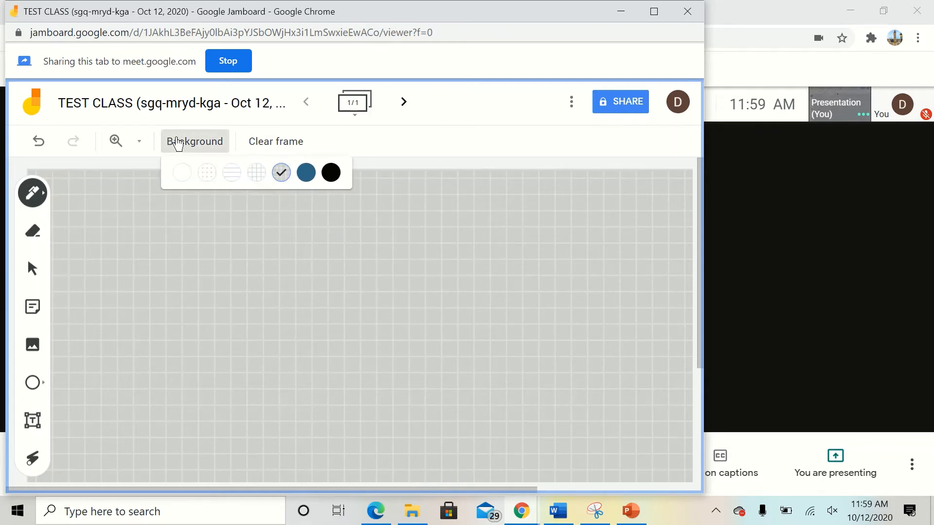
left_click(177, 167)
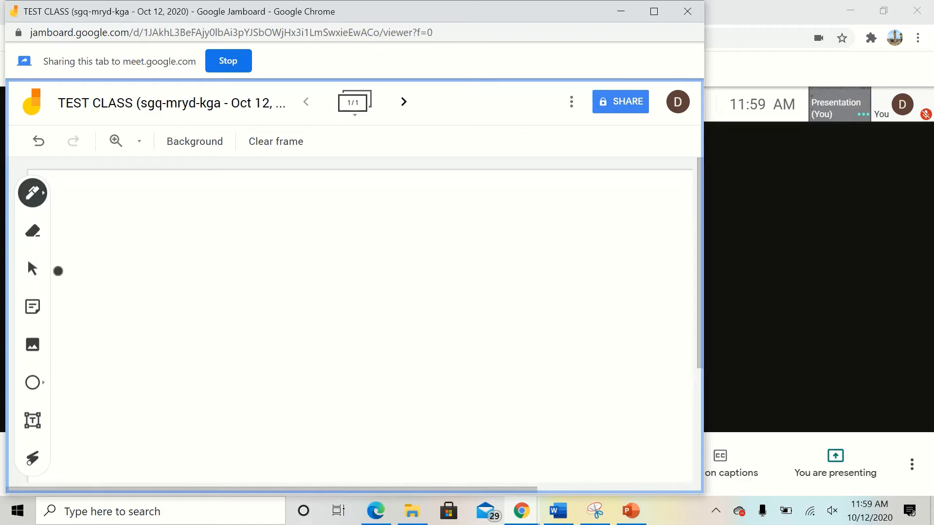
Draw a short red squiggle on the whiteboard frame with the pen
left_click(40, 198)
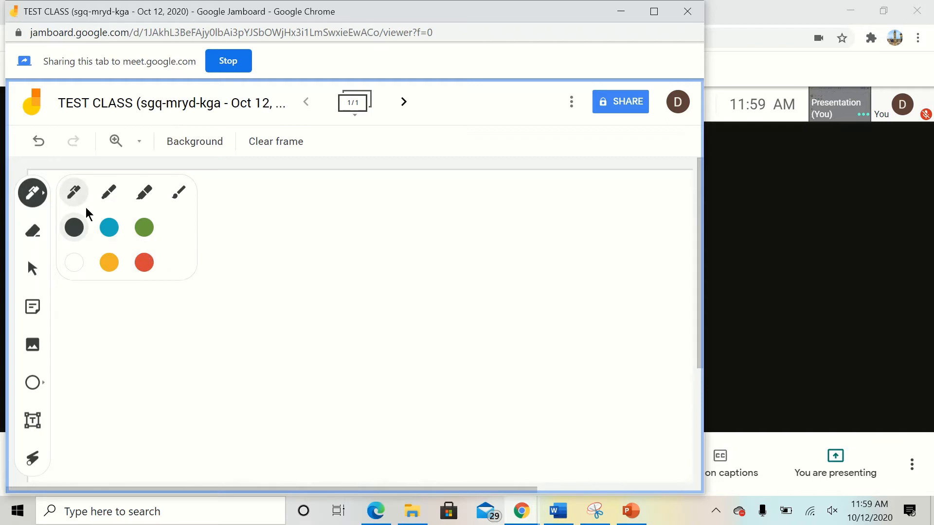
left_click(144, 263)
left_click_drag(226, 219, 268, 248)
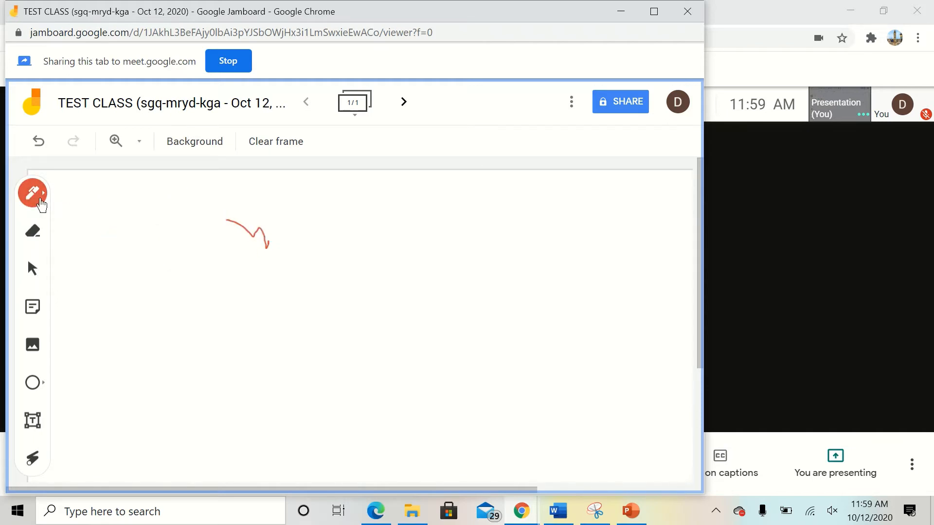
Handwrite a "4" in black with the marker just below the red squiggle
left_click(42, 202)
left_click(110, 192)
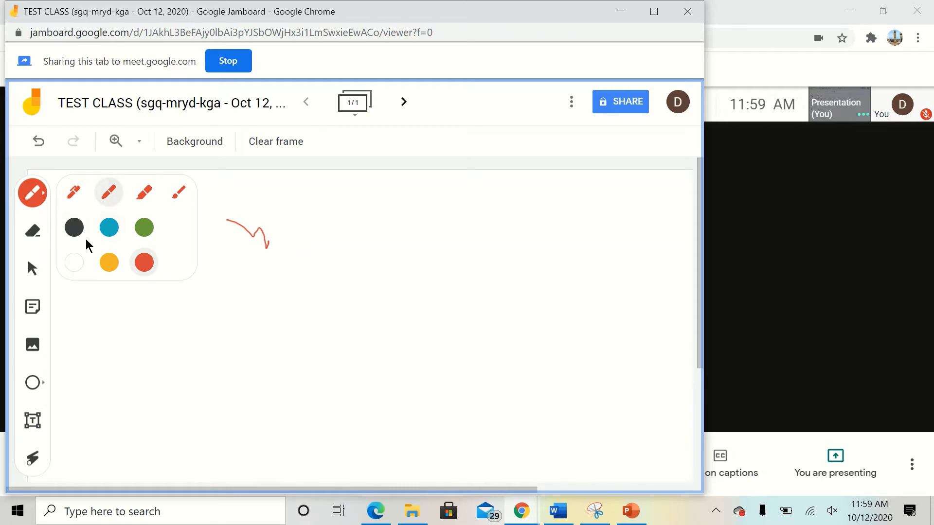
left_click(74, 227)
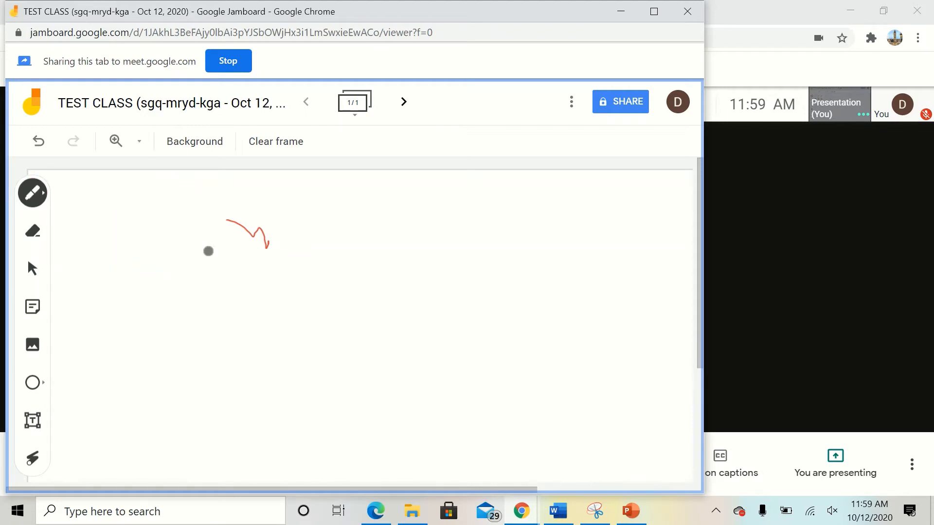
mouse_move(208, 253)
left_mouse_down()
mouse_move(231, 264)
mouse_move(217, 291)
left_mouse_up()
Set the whiteboard background to black and handwrite two small "4"s, a large "3" and a large "4" with the white marker
left_click(177, 153)
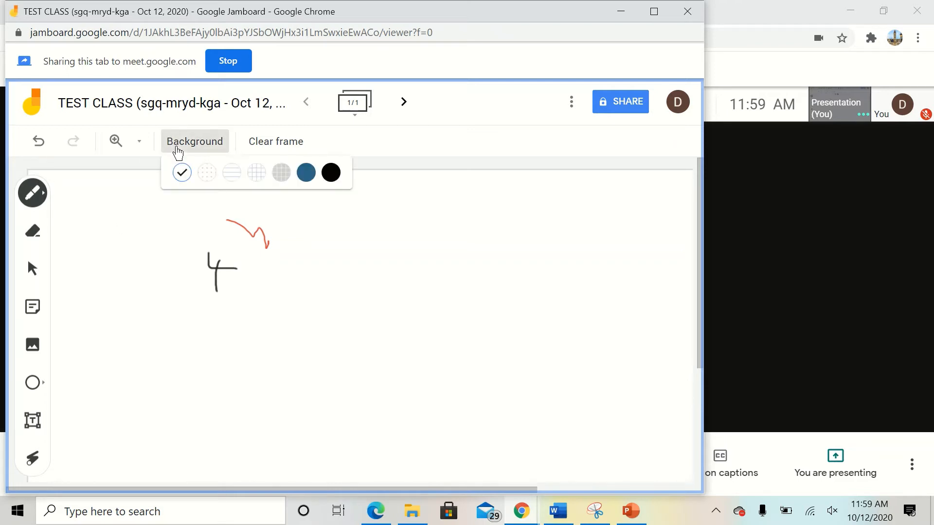
left_click(332, 173)
left_click(35, 194)
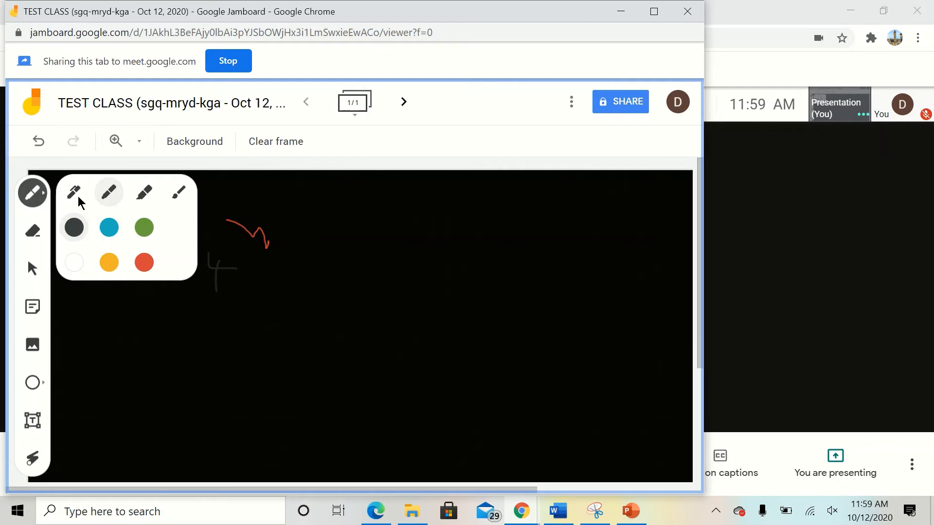
left_click(74, 262)
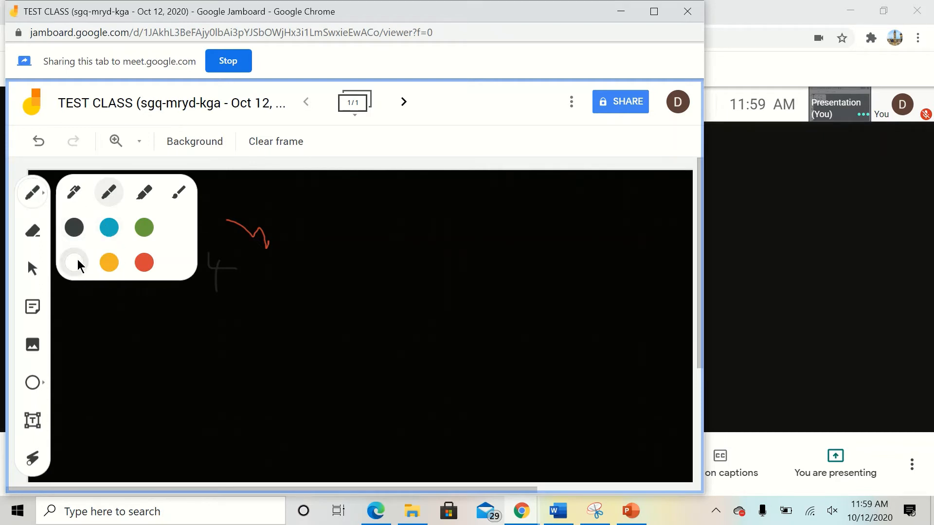
mouse_move(323, 234)
left_mouse_down()
mouse_move(324, 258)
mouse_move(345, 253)
mouse_move(343, 292)
left_mouse_up()
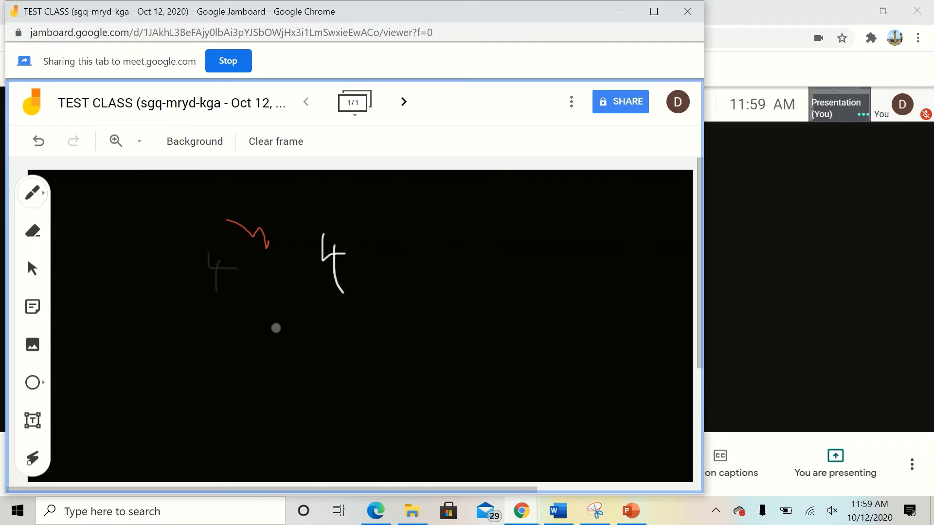
mouse_move(270, 318)
left_mouse_down()
mouse_move(298, 326)
mouse_move(283, 362)
left_mouse_up()
mouse_move(442, 240)
left_mouse_down()
mouse_move(411, 301)
mouse_move(398, 360)
left_mouse_up()
left_click_drag(520, 227, 615, 275)
left_click_drag(572, 211, 561, 343)
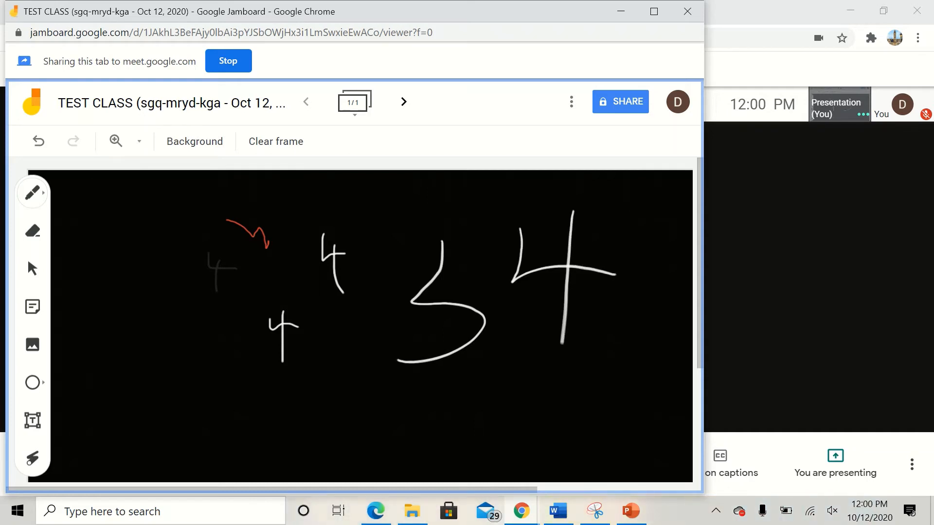
Clear the handwriting from the frame and set the whiteboard background to plain white
left_click(281, 143)
left_click(195, 141)
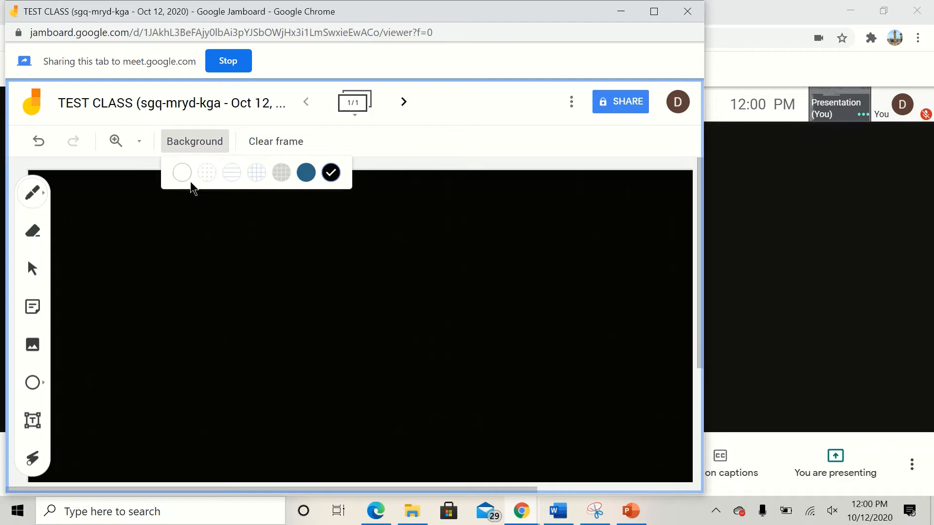
left_click(184, 174)
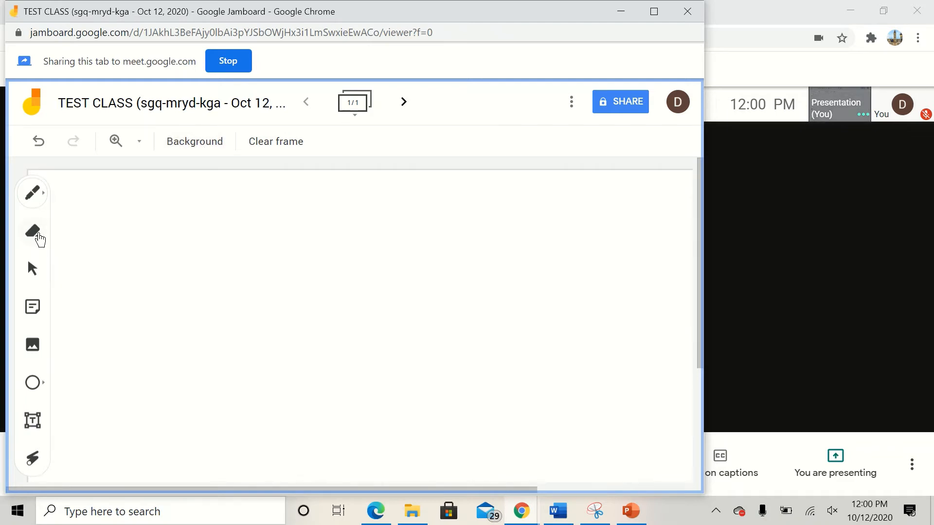
Draw a short scribble on the frame with the black pen and remove it with the eraser
left_click(39, 236)
left_click(34, 194)
left_click(42, 196)
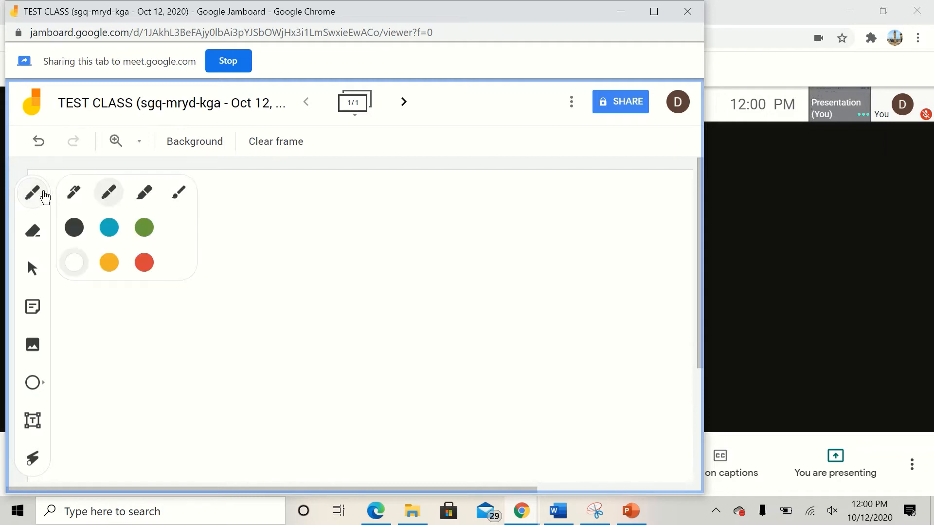
left_click(74, 190)
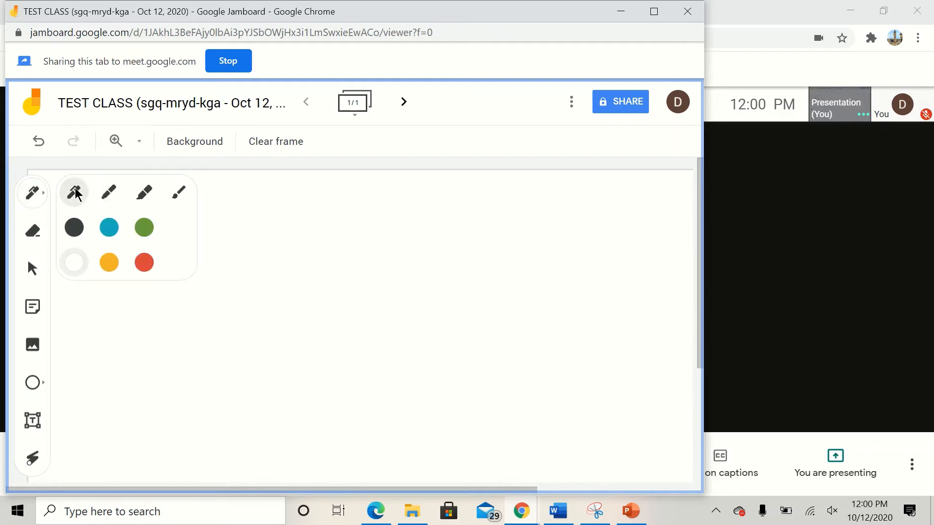
left_click(72, 226)
mouse_move(202, 216)
left_mouse_down()
mouse_move(239, 236)
mouse_move(243, 251)
left_mouse_up()
left_click(36, 237)
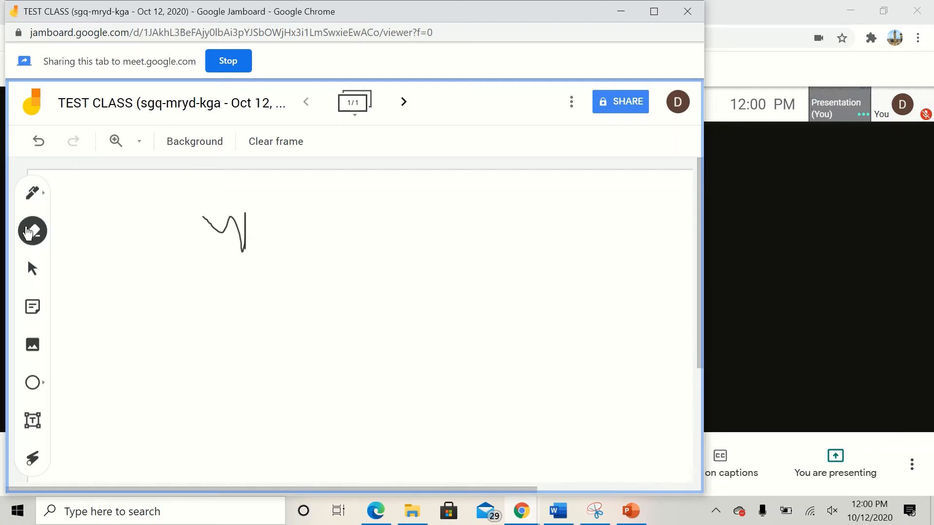
mouse_move(237, 232)
left_mouse_down()
mouse_move(241, 253)
mouse_move(238, 200)
mouse_move(223, 229)
mouse_move(237, 212)
mouse_move(243, 221)
mouse_move(208, 214)
left_mouse_up()
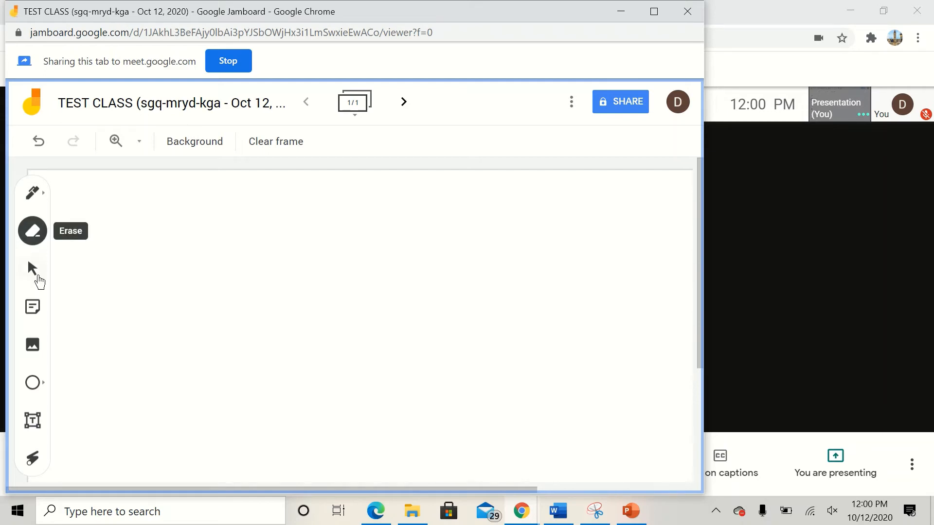
Handwrite a "3" in black pen in the frame's upper-left area and switch to the Select tool
left_click(32, 193)
left_click_drag(116, 199, 164, 243)
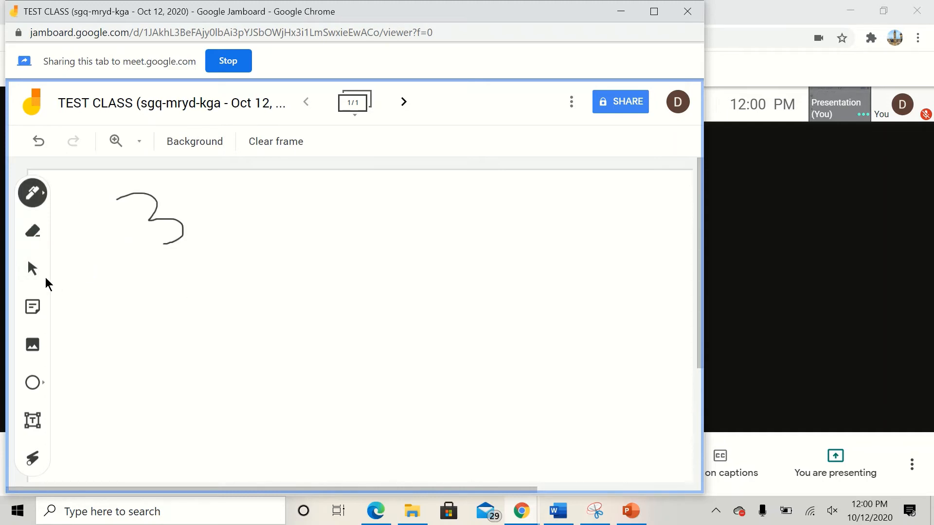
left_click(30, 274)
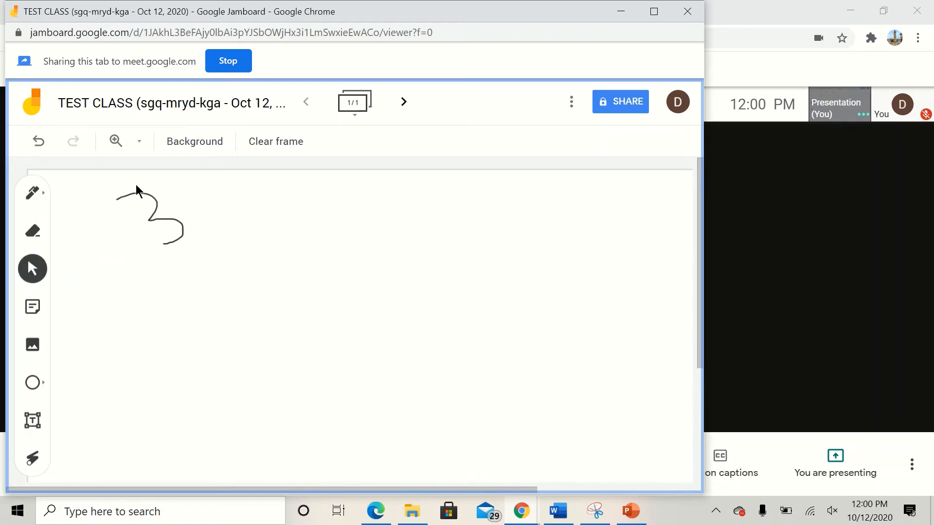
Add an orange sticky note reading "Test" after trying other note colors, and move it to the right of the handwritten "3"
left_click(33, 314)
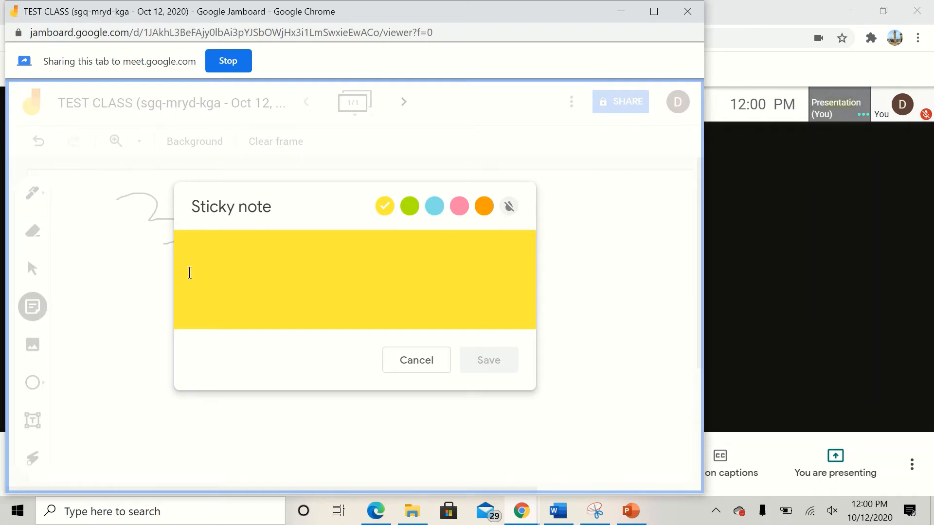
type("Ty")
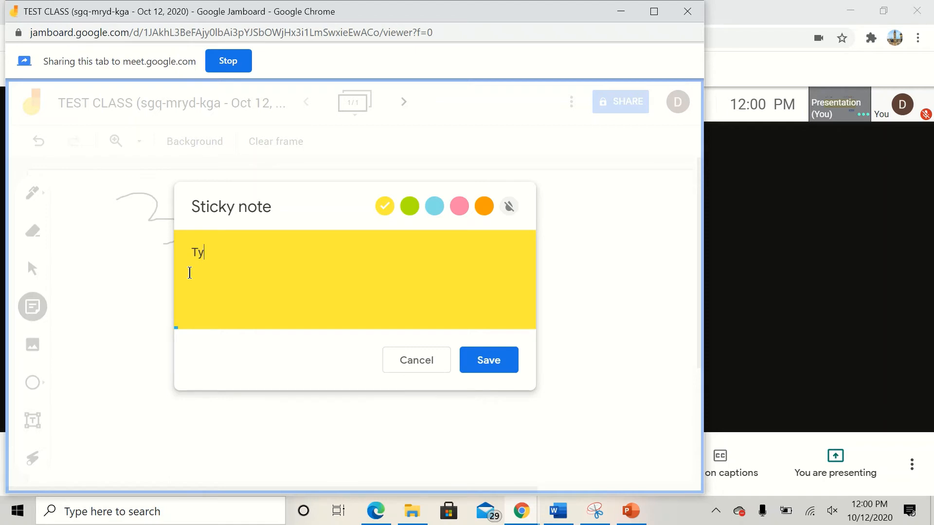
key("BackSpace")
type("est")
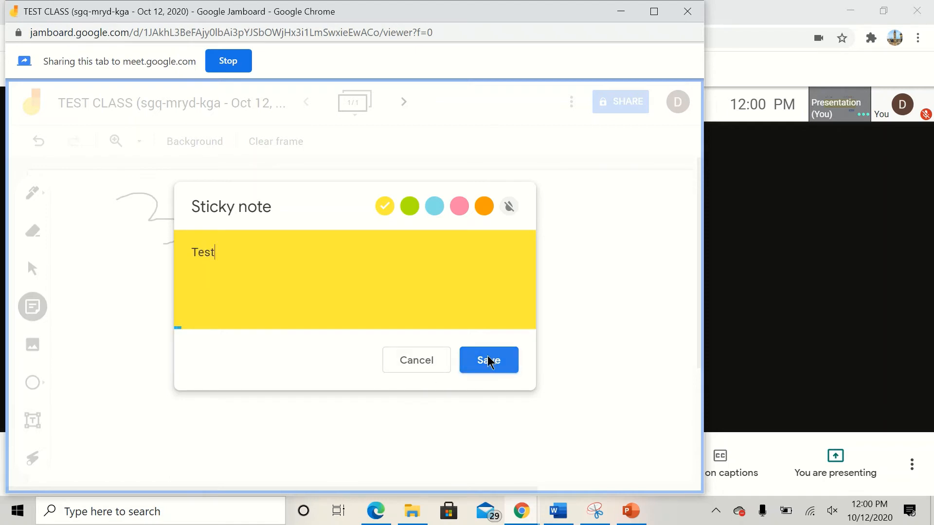
left_click(408, 208)
left_click(434, 207)
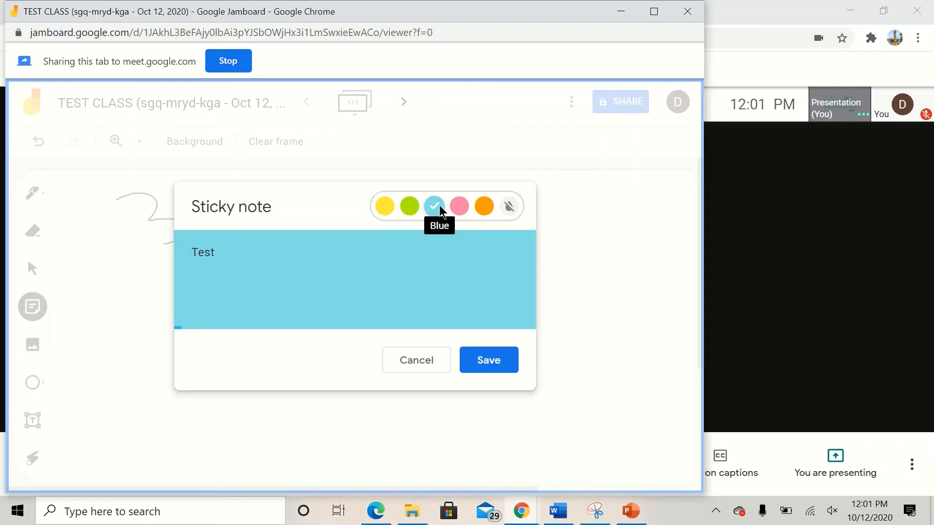
left_click(457, 203)
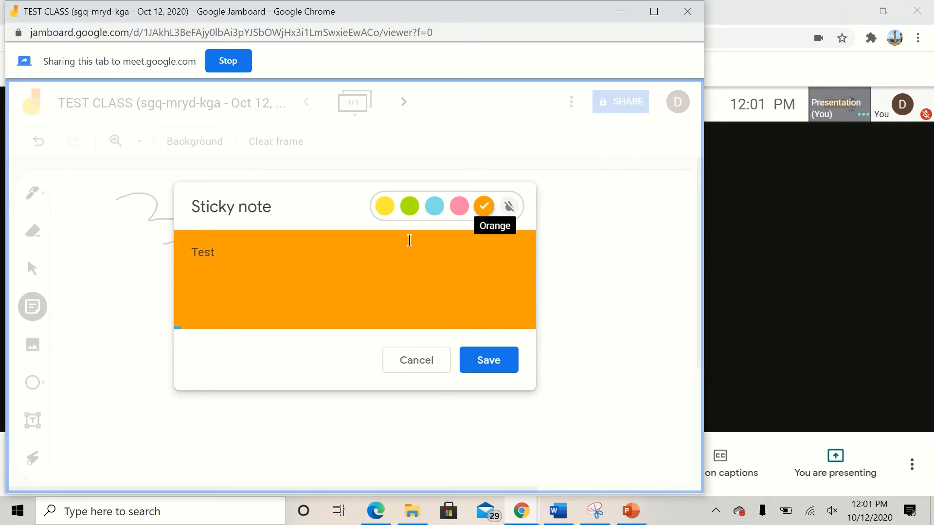
left_click(488, 363)
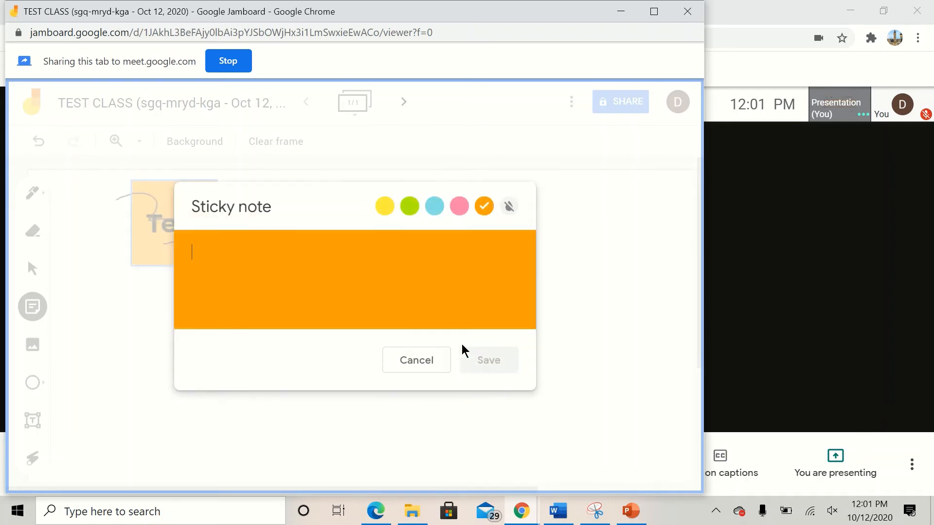
left_click(137, 316)
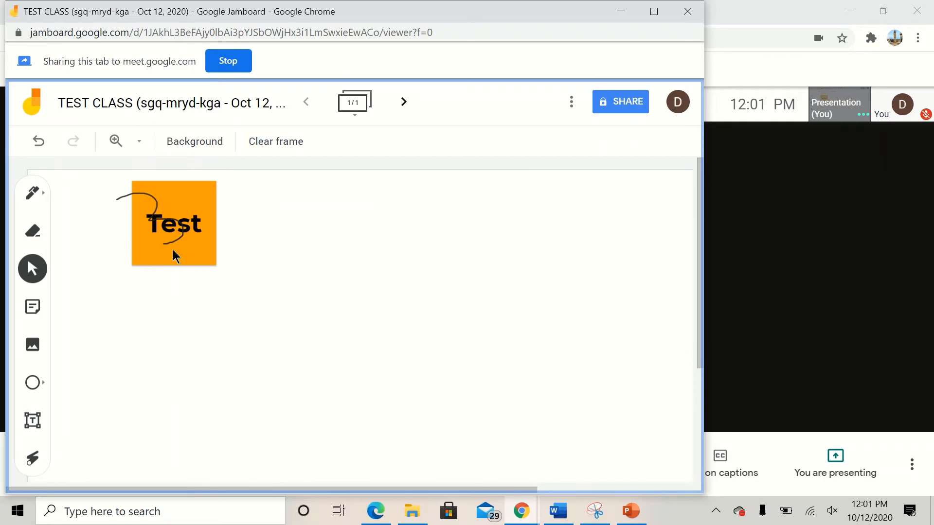
mouse_move(173, 250)
left_mouse_down()
mouse_move(267, 255)
mouse_move(259, 229)
mouse_move(349, 211)
mouse_move(546, 268)
left_mouse_up()
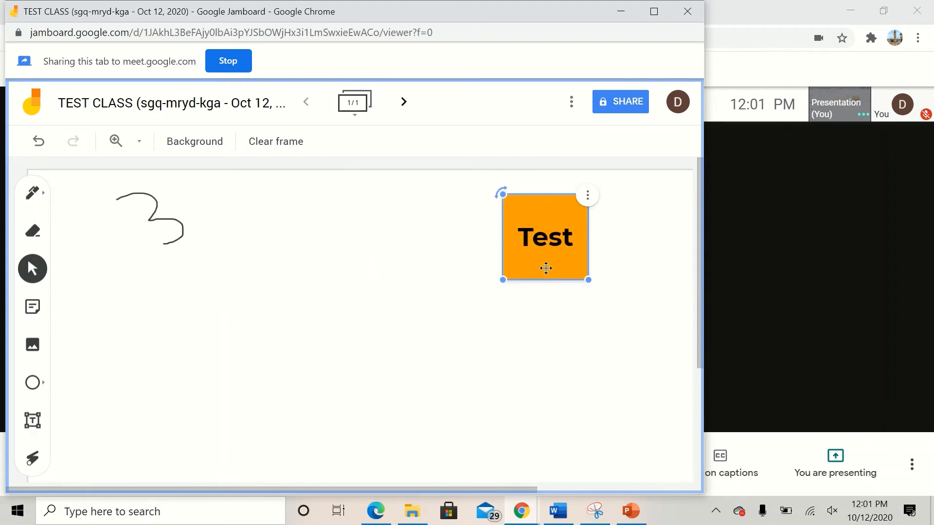
left_click(370, 331)
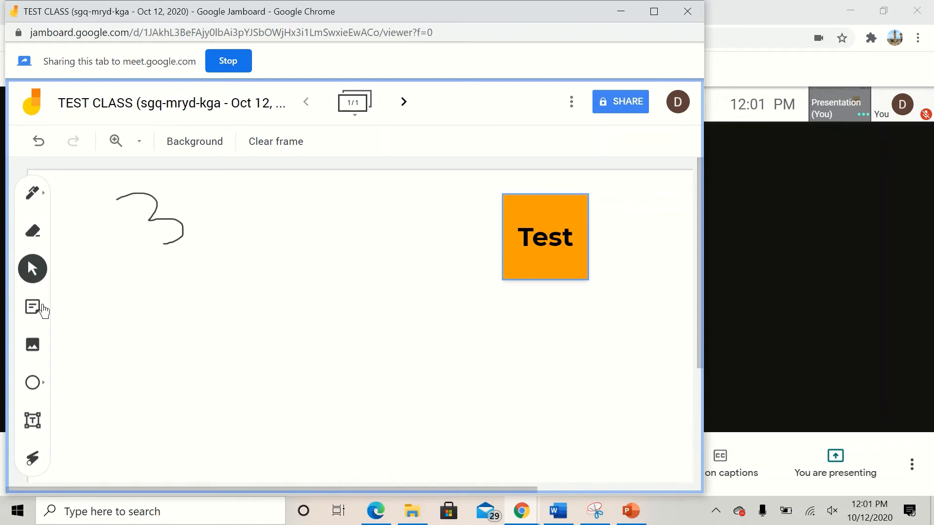
Insert the image file "jam" from the Downloads folder and place it below and beside the handwritten "3"
left_click(34, 346)
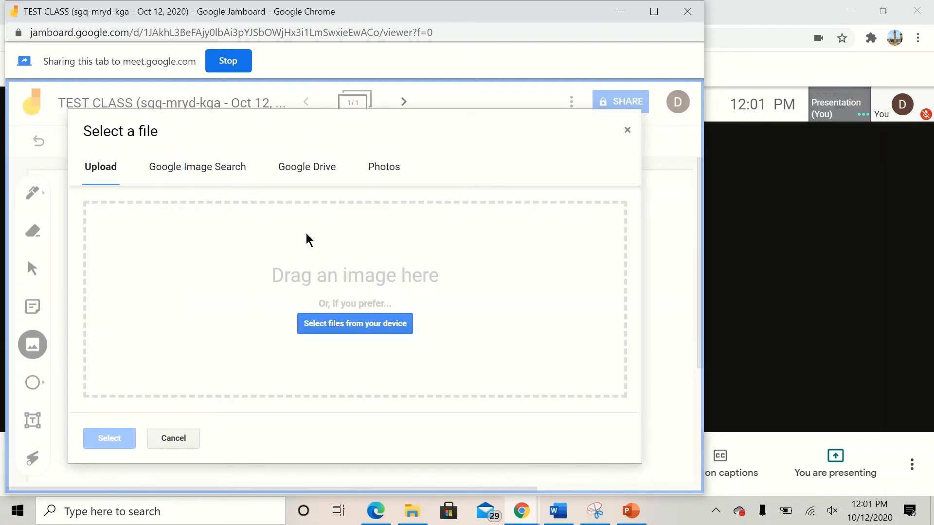
left_click(358, 324)
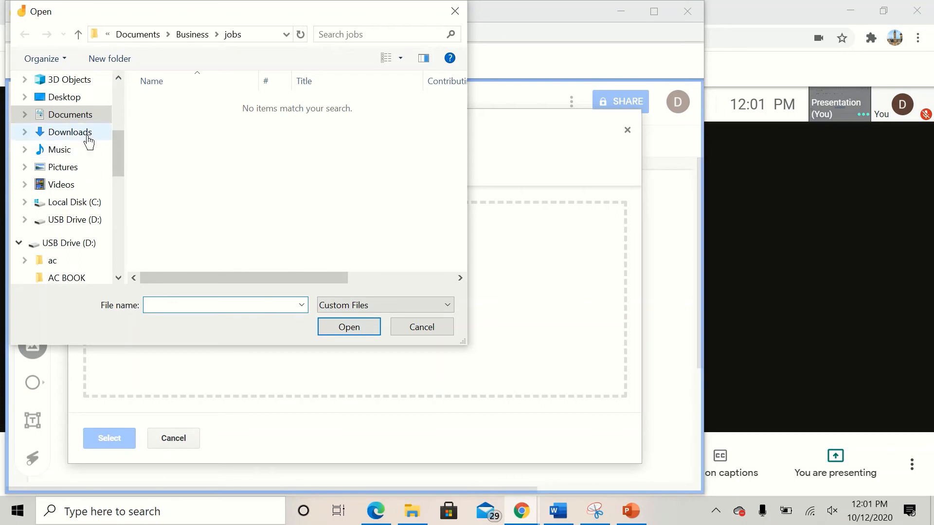
left_click(88, 141)
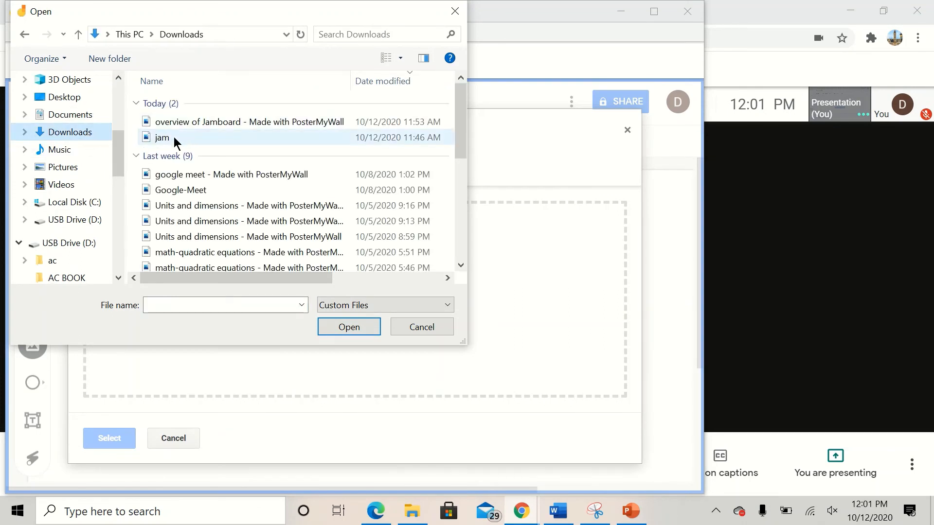
double_click(162, 138)
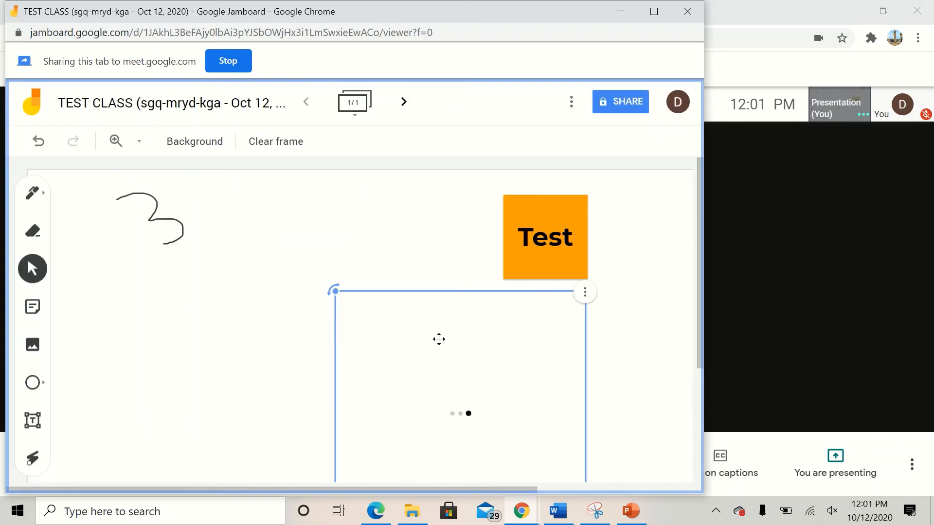
left_click_drag(466, 389, 258, 294)
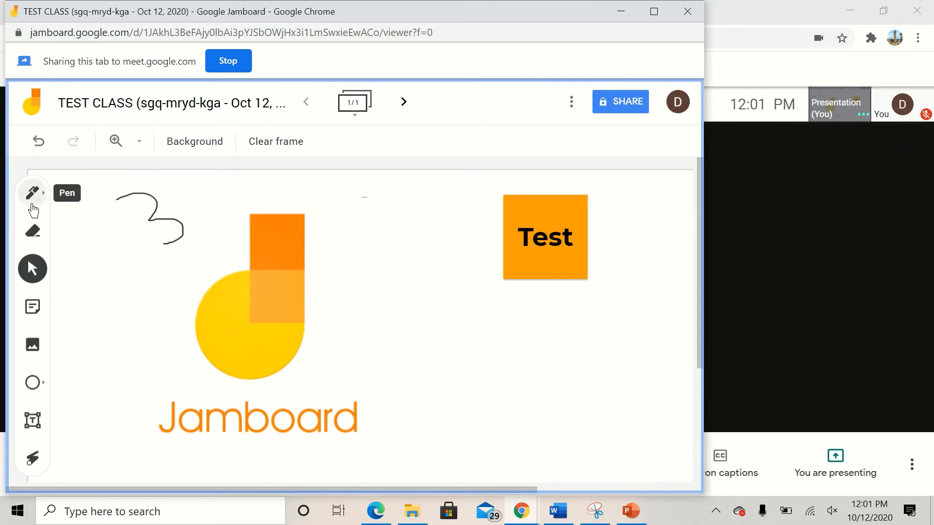
Draw a short black pen squiggle over the logo in the inserted Jamboard image
left_click(31, 204)
left_click_drag(221, 287, 255, 302)
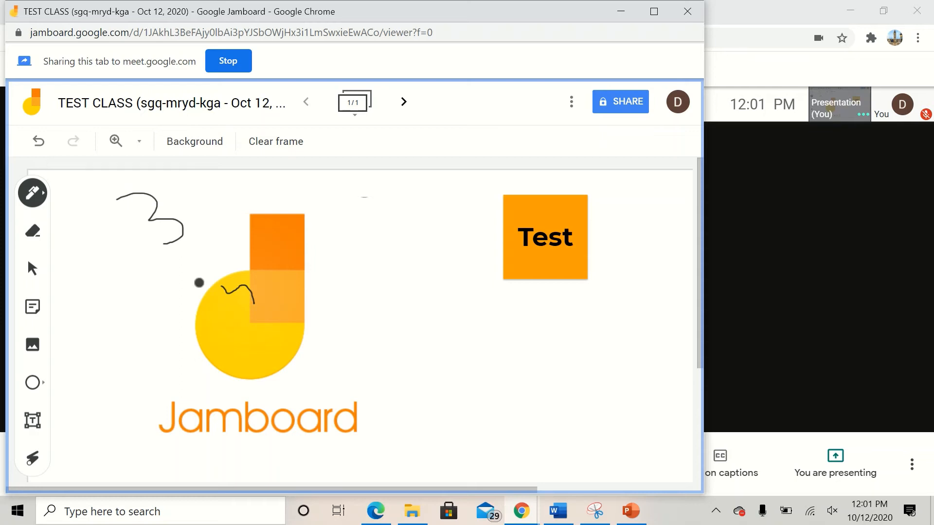
Draw an unfilled square shape in the empty space between the Jamboard image and the sticky note
left_click(35, 384)
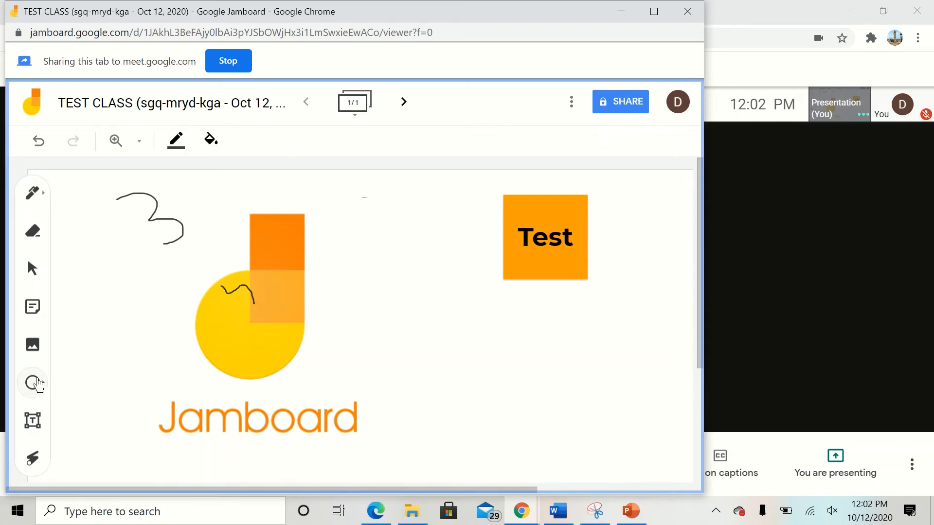
left_click(38, 385)
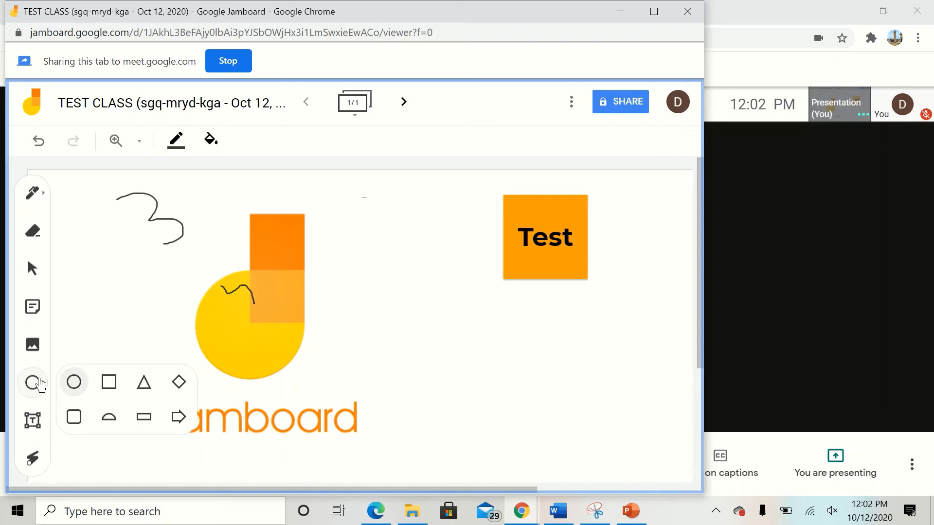
left_click(109, 382)
left_click_drag(400, 267, 471, 349)
left_click(513, 372)
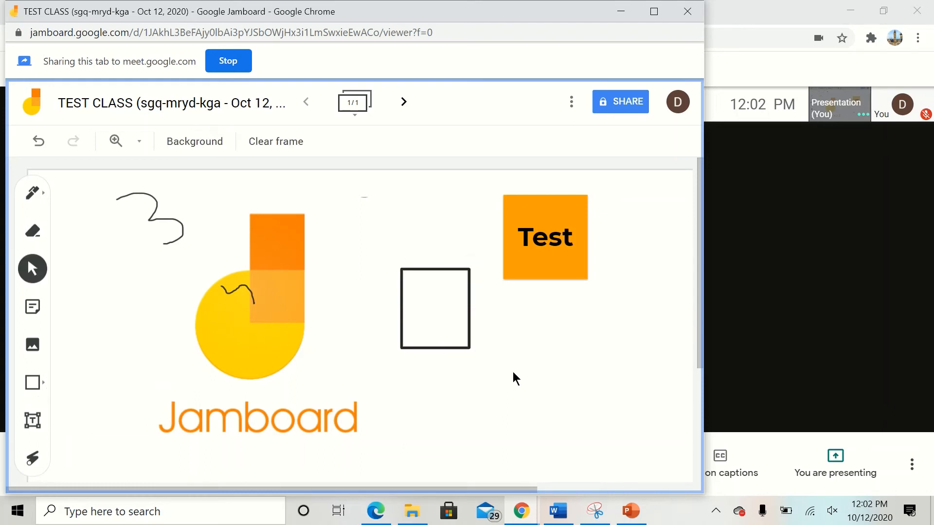
Draw an unfilled half-circle shape in the empty space below and slightly right of the square
left_click(43, 386)
left_click(45, 389)
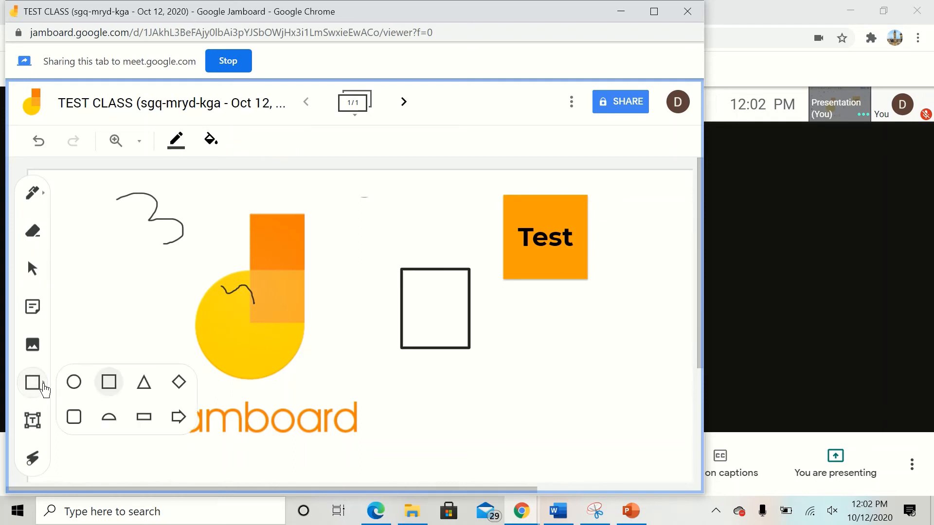
left_click(109, 417)
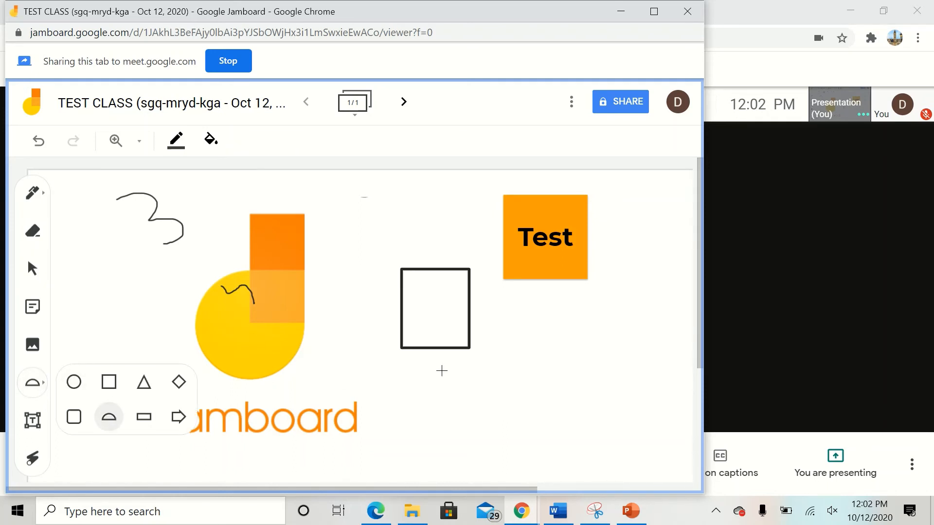
left_click(457, 377)
left_click_drag(506, 399, 524, 408)
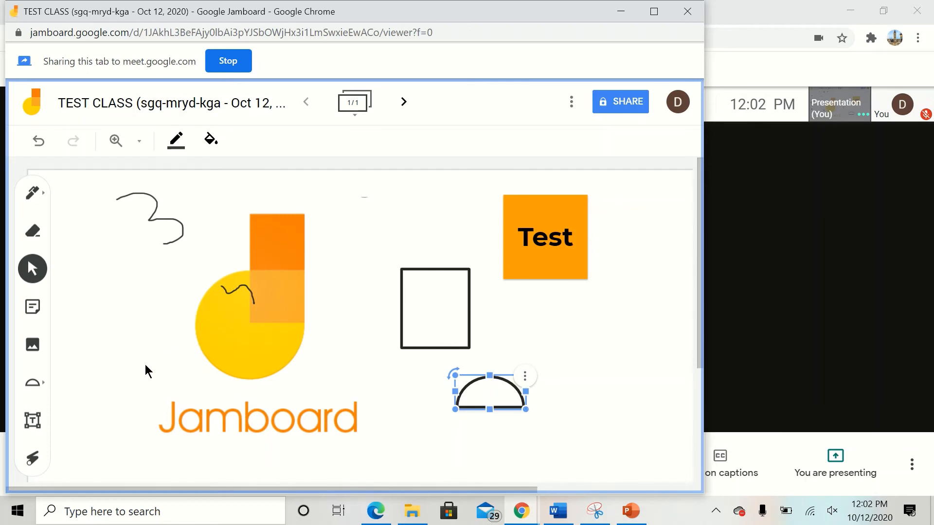
Add a text box reading "Test Class" above the Jamboard image, between the handwritten "3" and the sticky note
left_click(66, 413)
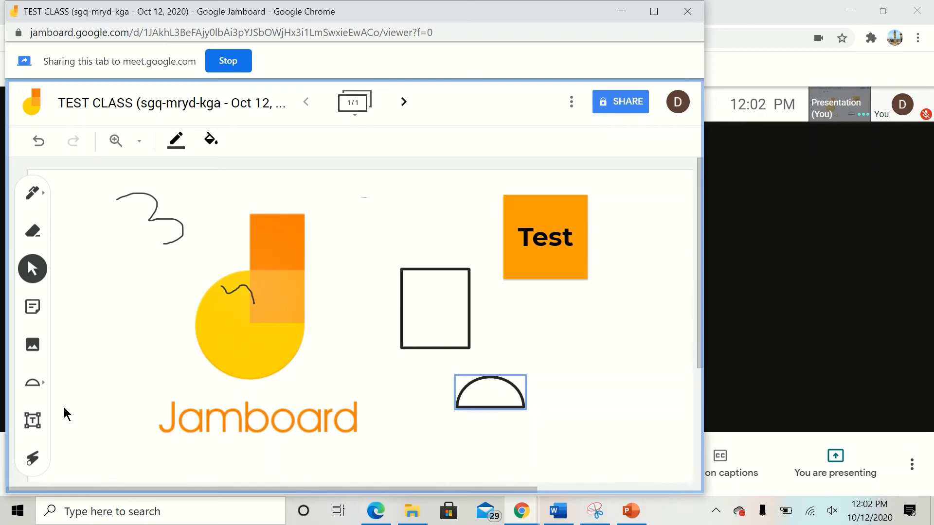
left_click(38, 427)
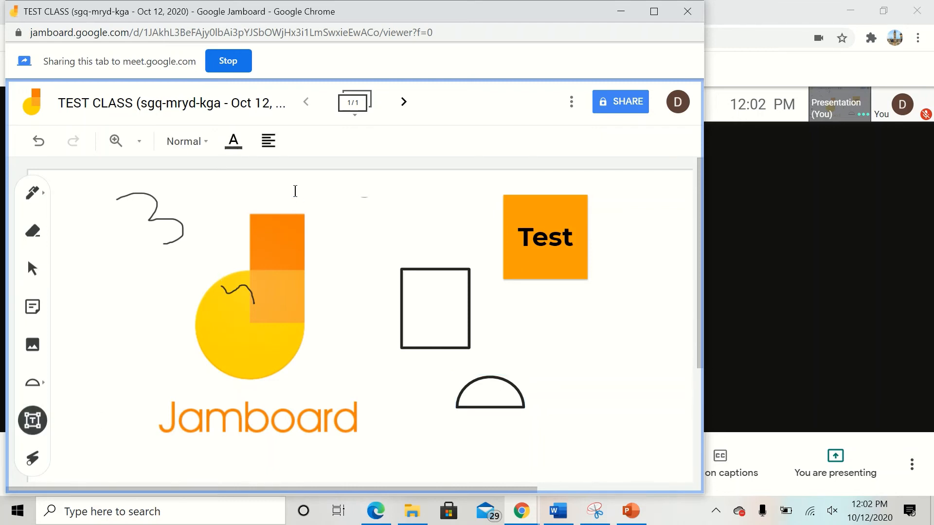
left_click_drag(267, 184, 377, 212)
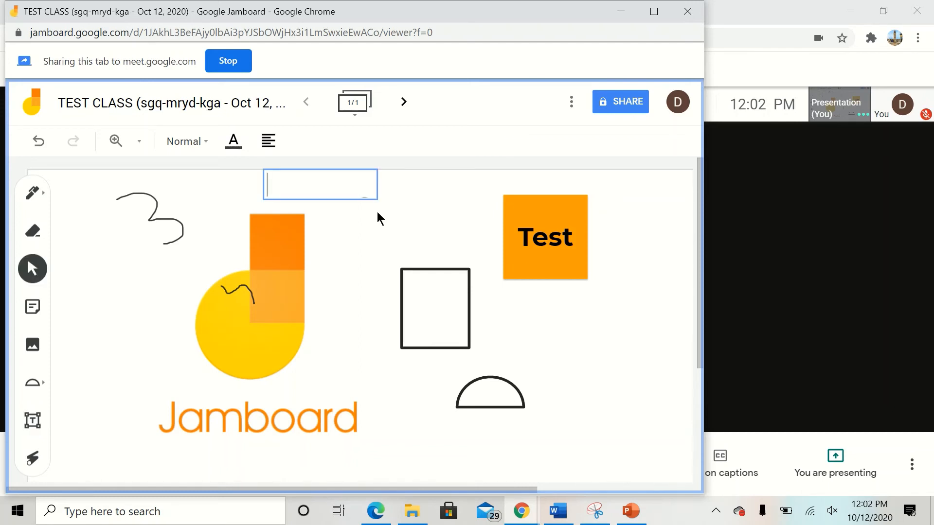
type("Test Class")
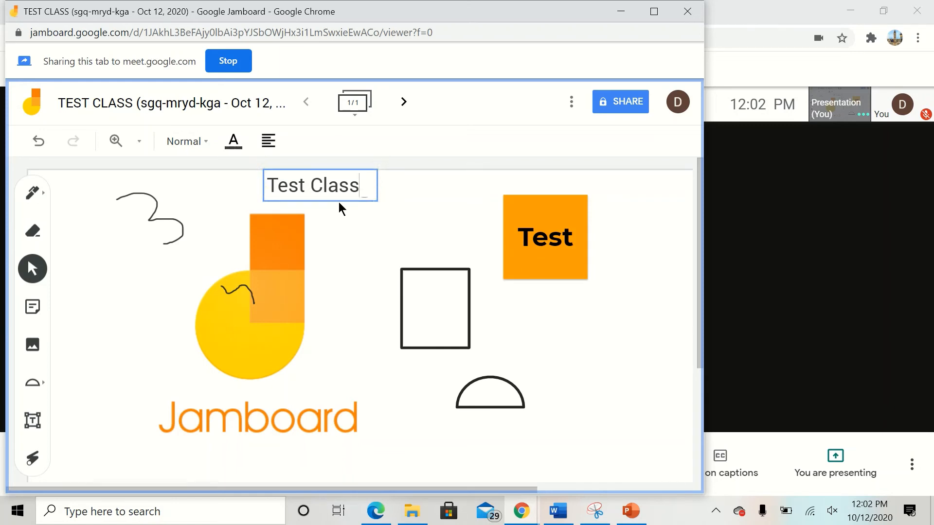
left_click(375, 215)
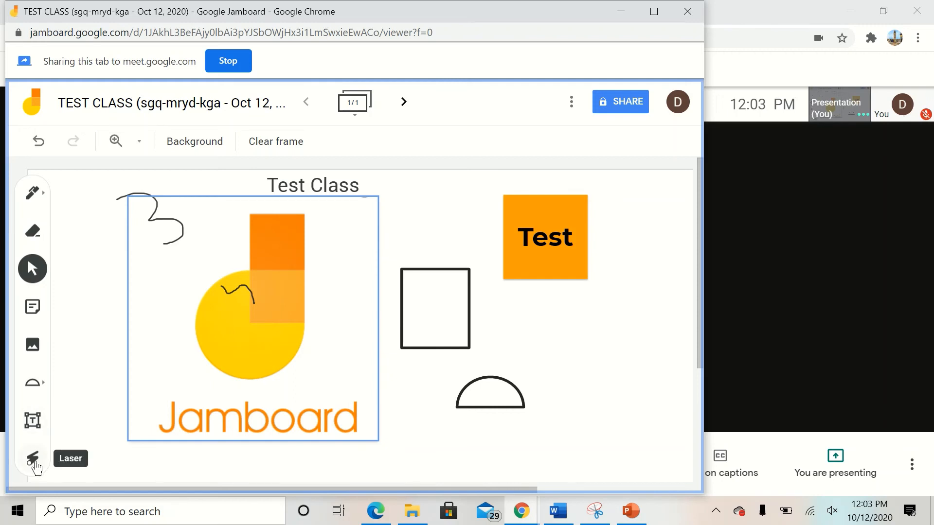
Use the Laser tool to point out the Jamboard image, the "Test Class" text and the area around the sticky note
left_click(35, 466)
left_click_drag(264, 334, 293, 361)
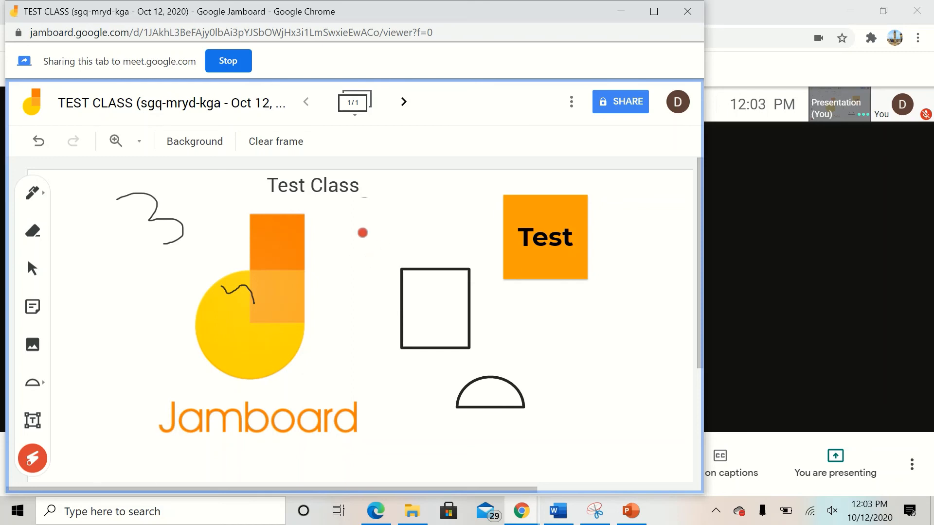
left_click_drag(273, 200, 349, 197)
left_click_drag(517, 258, 544, 314)
Create four additional blank frames and make a laser stroke on the fifth frame
left_click(404, 103)
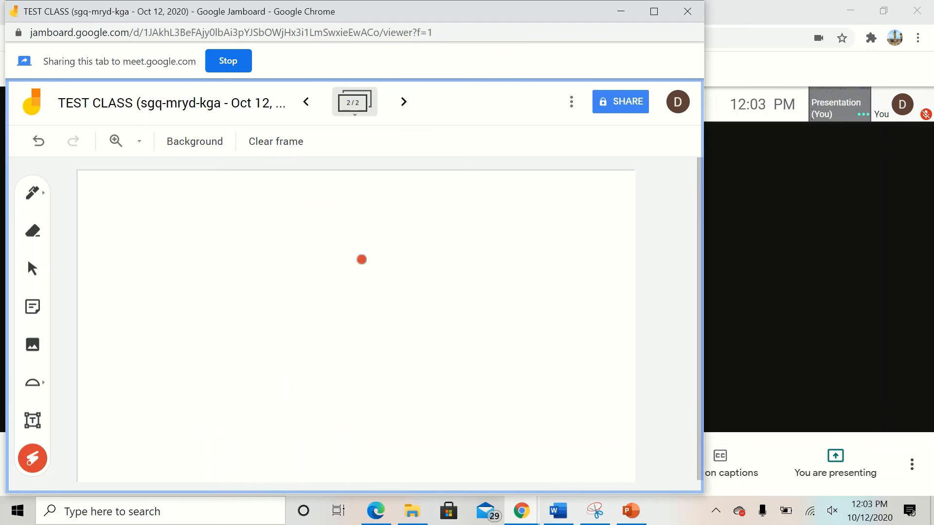
left_click(404, 102)
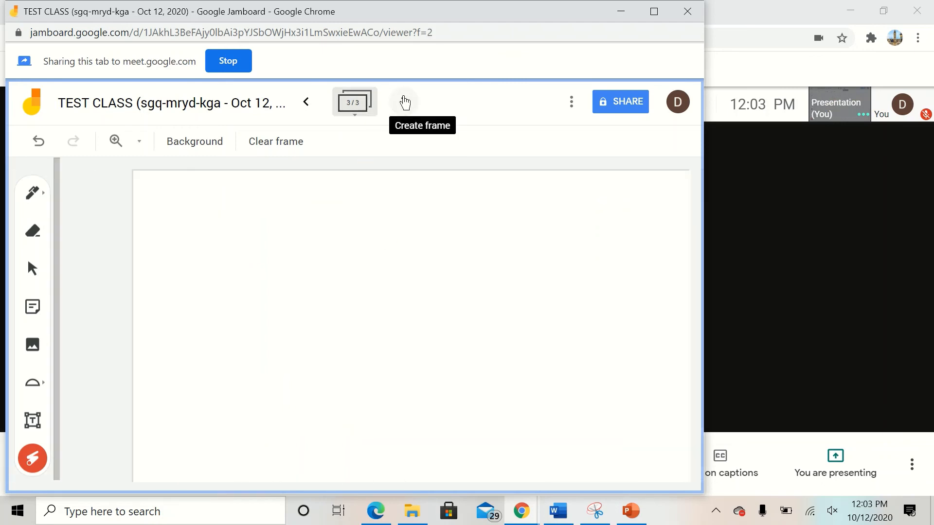
left_click(404, 102)
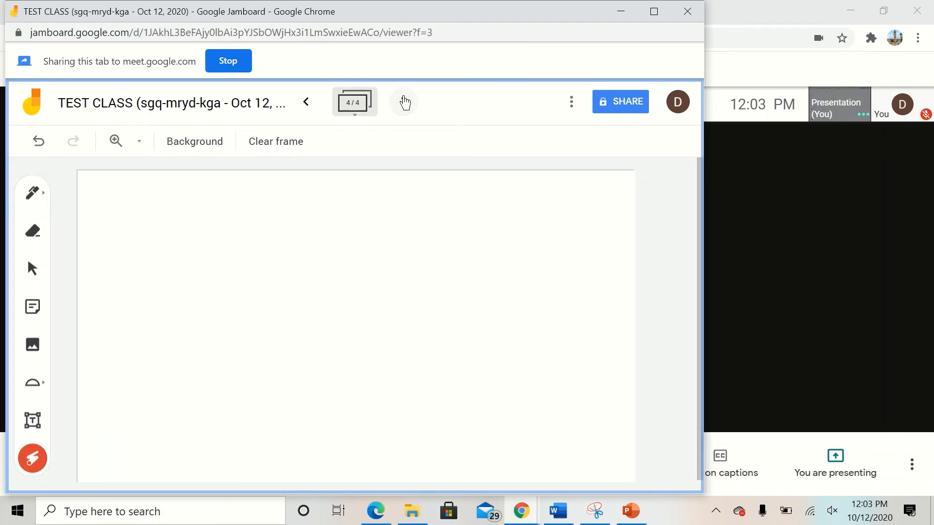
left_click(404, 102)
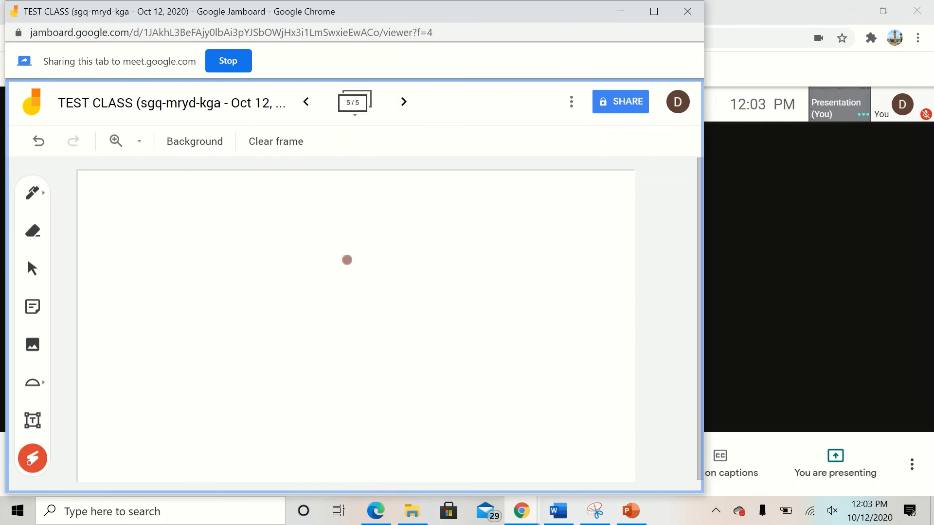
left_click_drag(330, 220, 377, 277)
Return to the first frame and clear everything on it
left_click(306, 102)
left_click(306, 103)
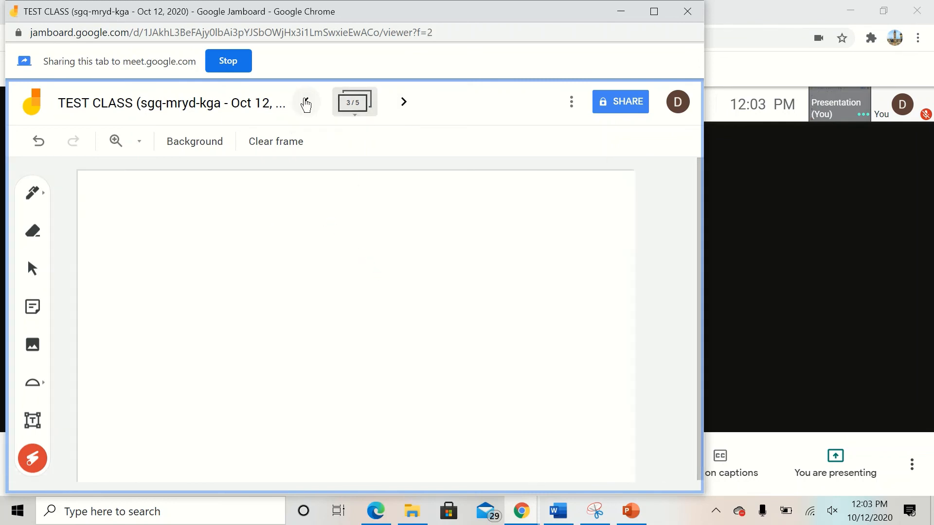
left_click(306, 103)
left_click(306, 103)
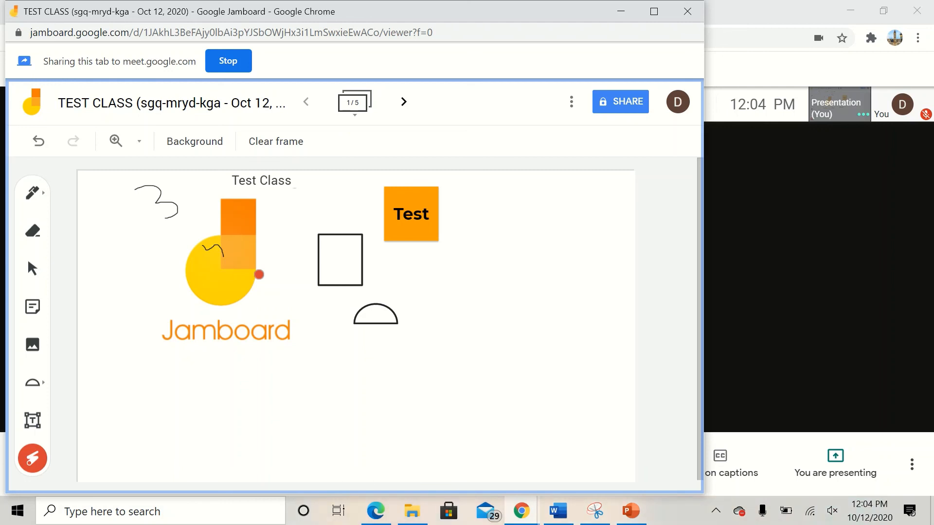
left_click(290, 143)
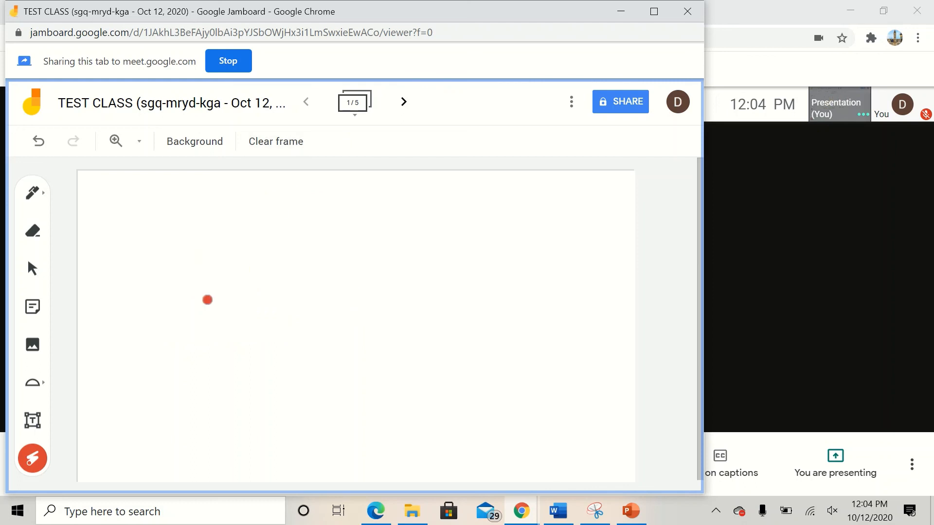